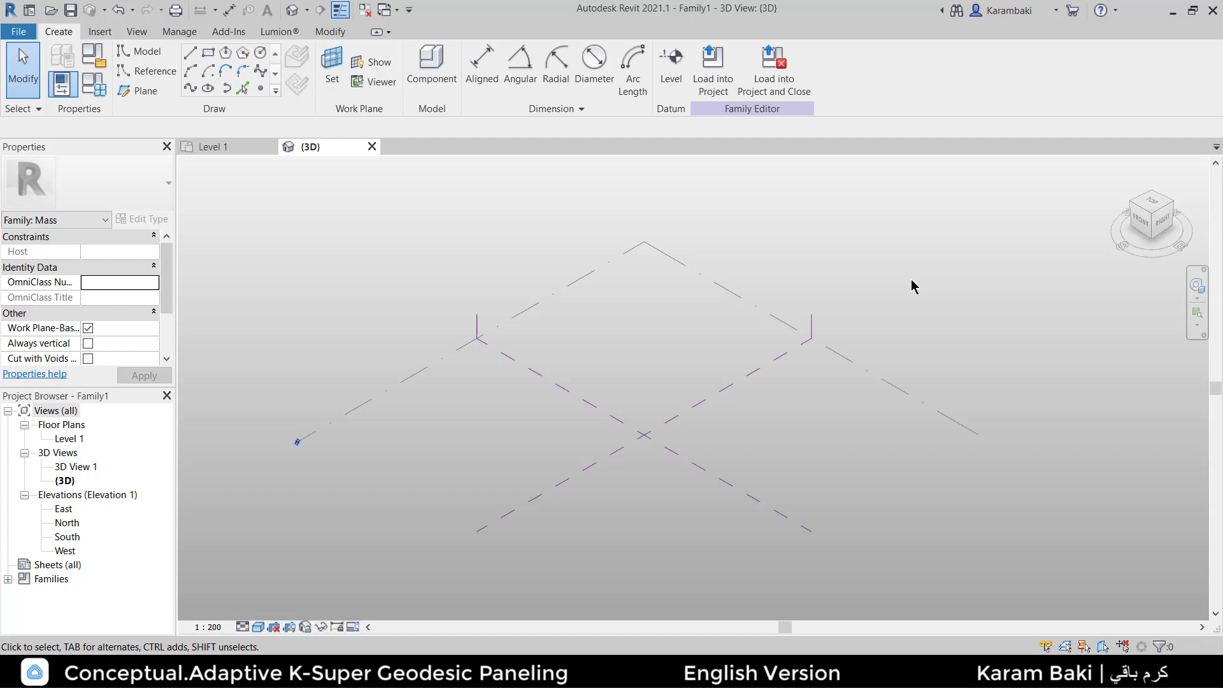
Draw a model-line circle about 132 m in circumference on Level 1, centred on the intersection of the reference planes
key(c)
key(i)
click(644, 435)
click(716, 476)
key(Escape)
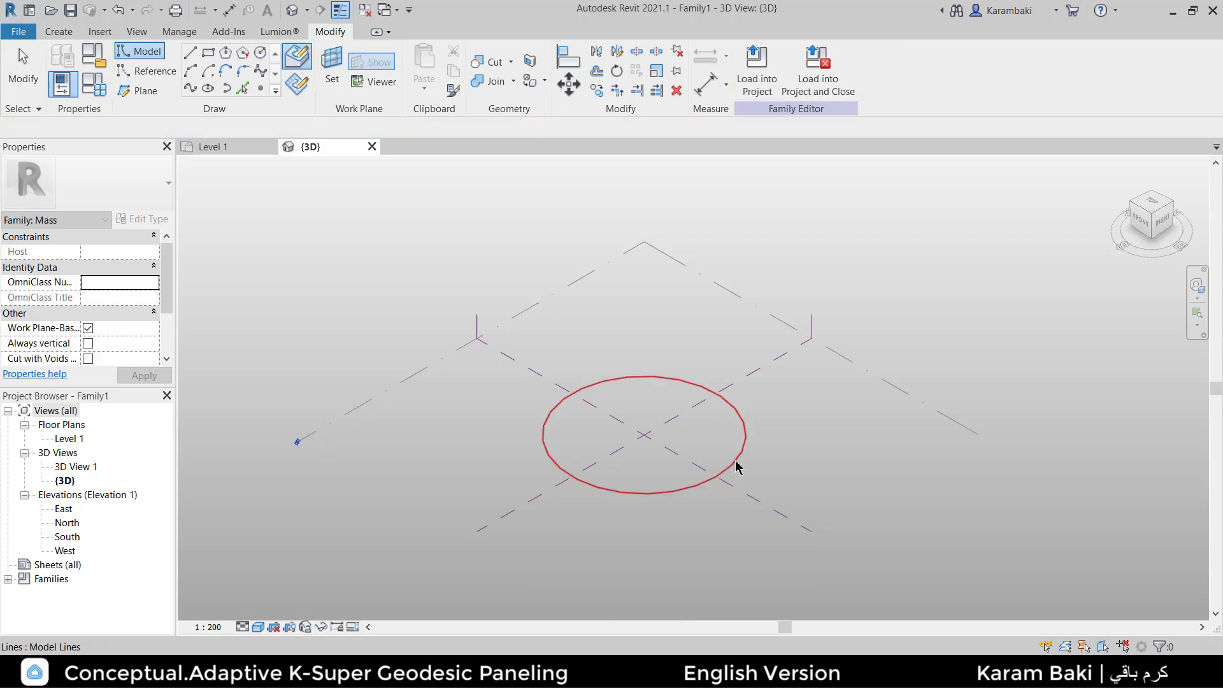
Create a solid form from the circle, choosing the sphere option
click(736, 462)
scroll(813, 462, up, 2)
click(759, 64)
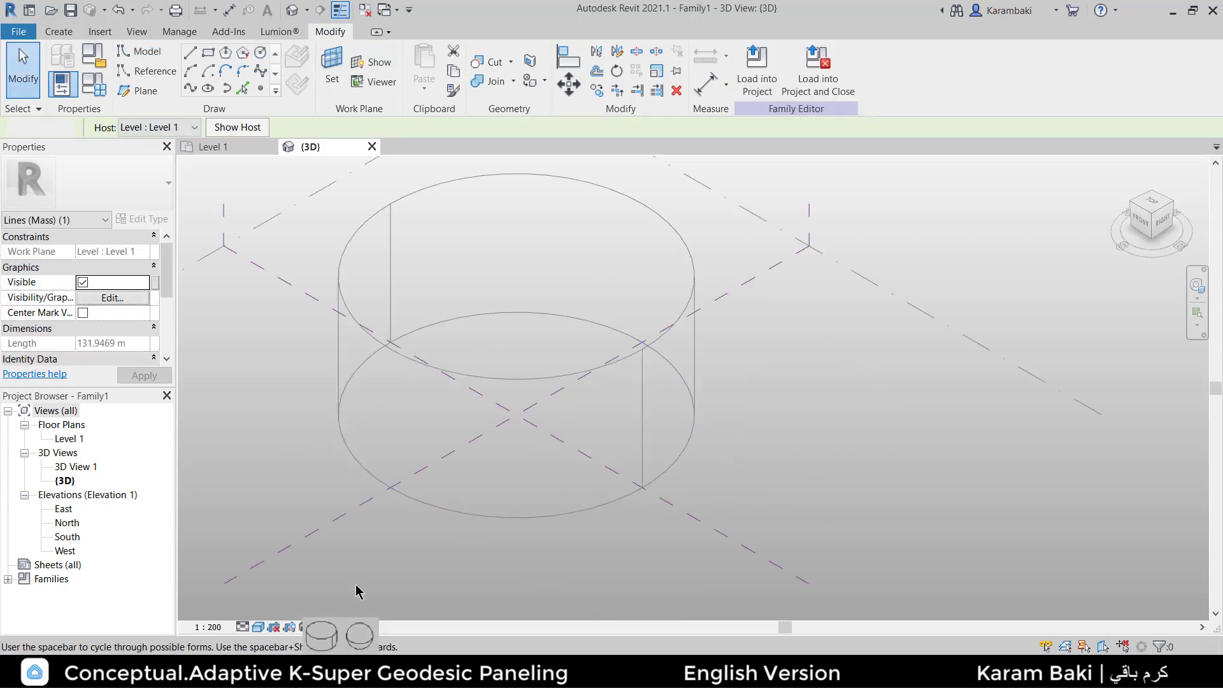
click(359, 635)
Open Dynamo Player and search its scripts for "geode"
click(179, 31)
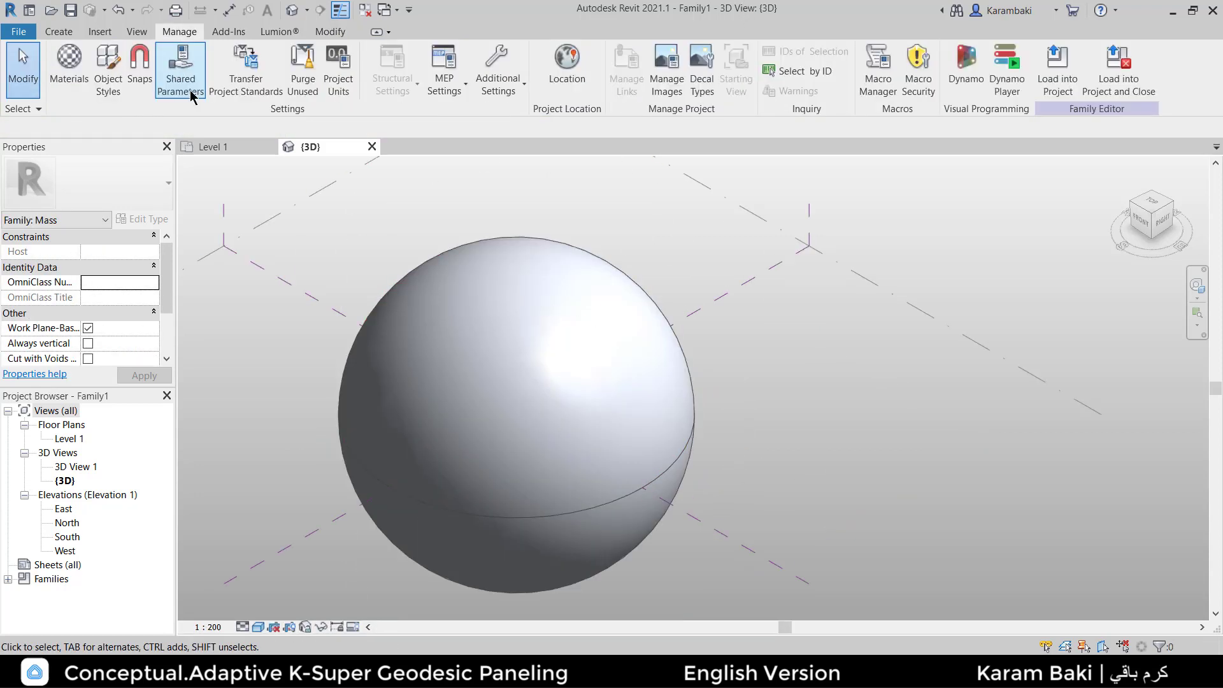
click(1007, 67)
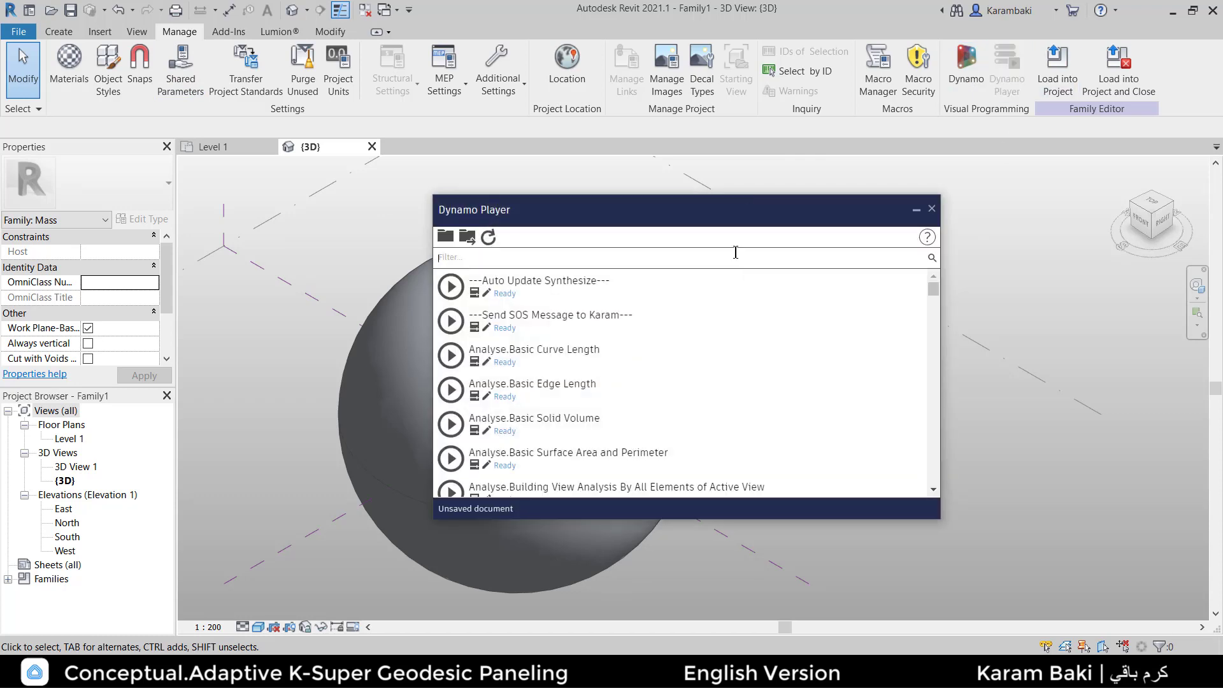
text(geode)
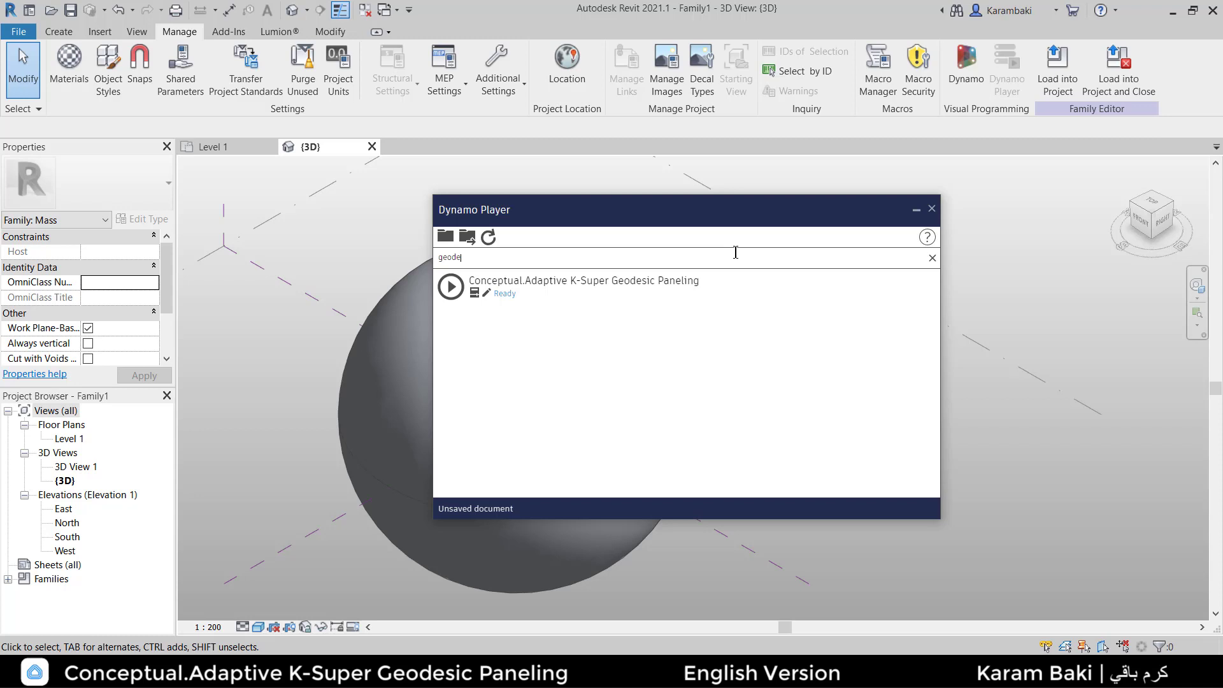
drag(552, 220, 796, 149)
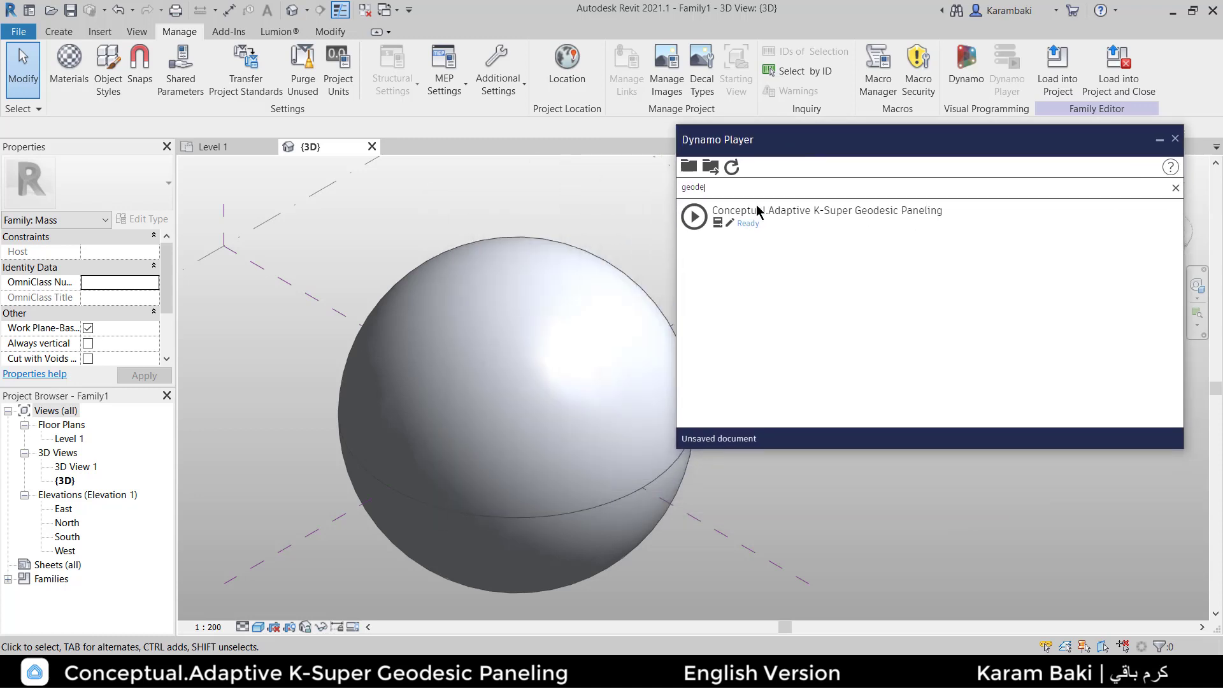
drag(758, 209, 869, 209)
click(949, 214)
Open the inputs of Conceptual.Adaptive K-Super Geodesic Paneling and pick the sphere's surface as the dome
click(717, 223)
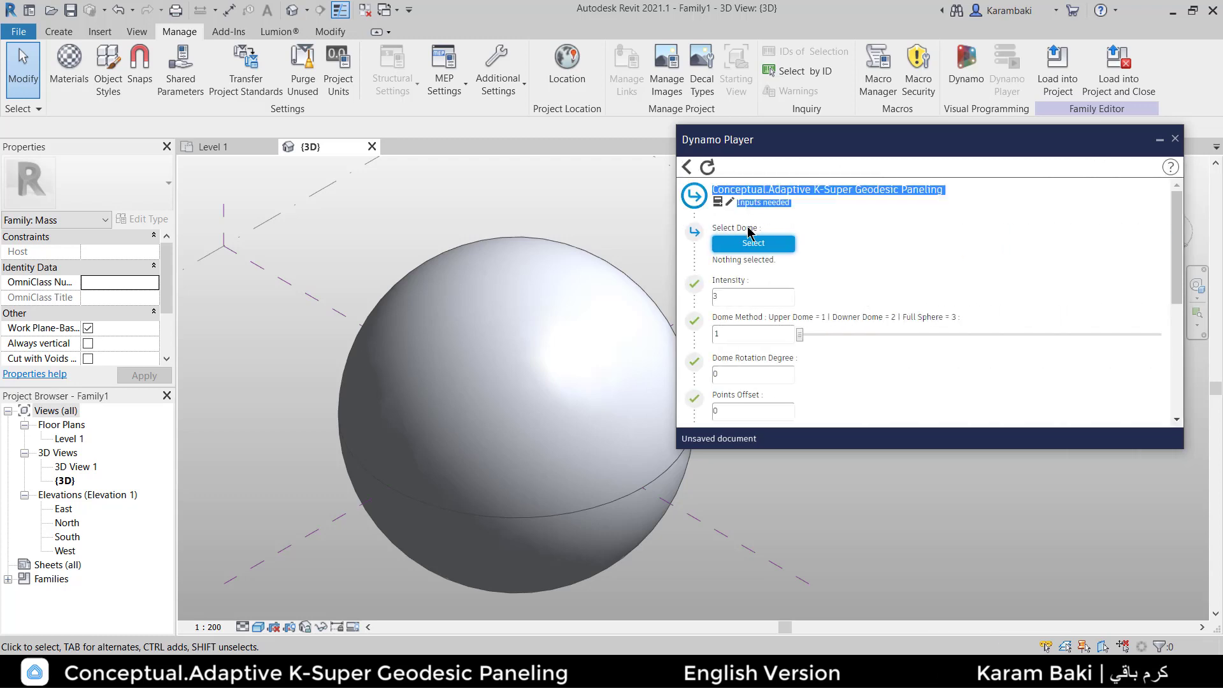
click(753, 242)
click(544, 244)
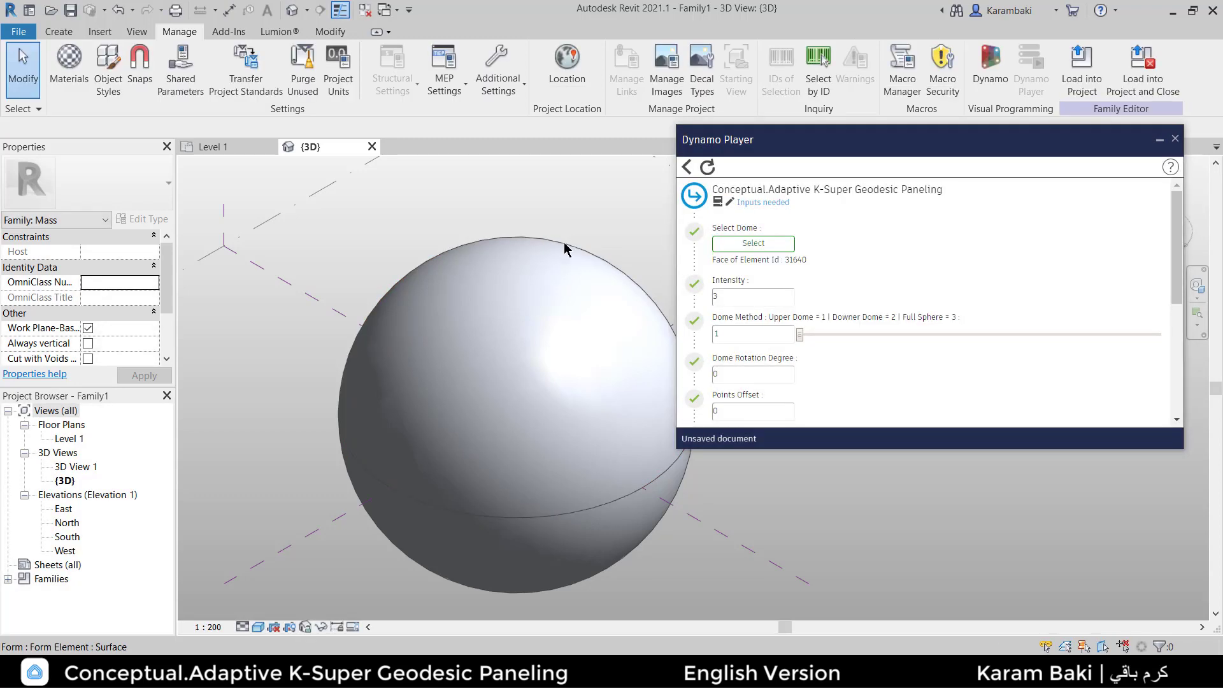
Examine the script's intensity, dome method, rotation, points offset, scale and adaptive family inputs against the sphere
double_click(718, 298)
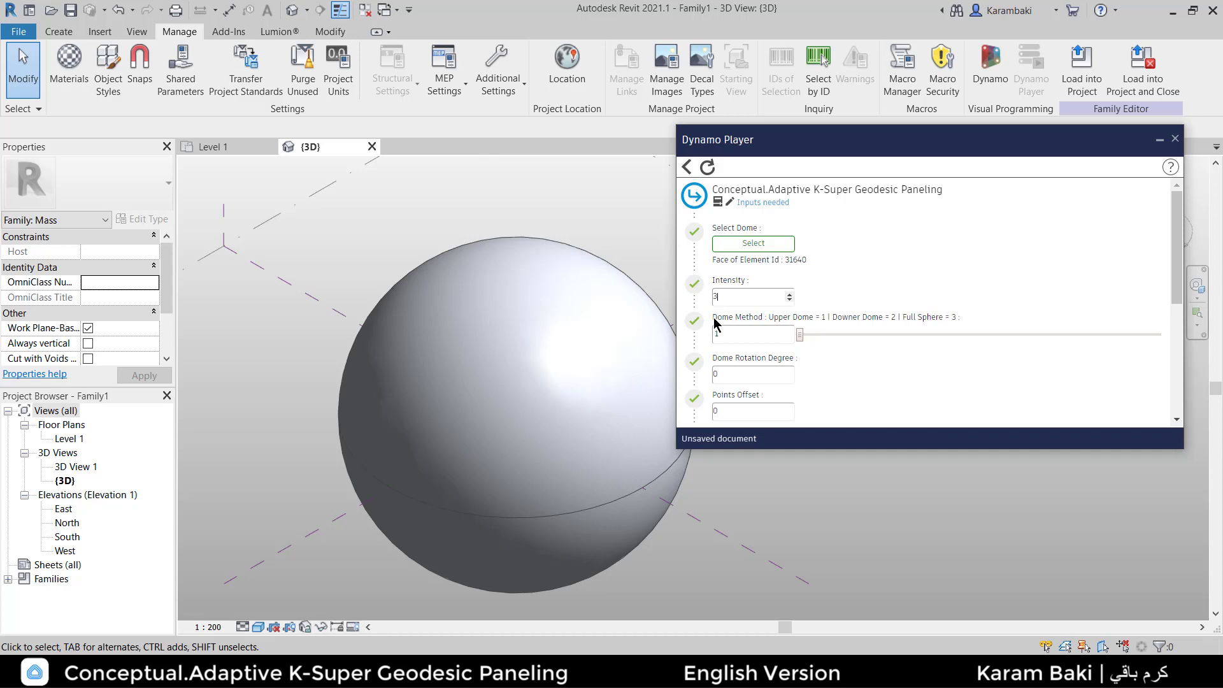
drag(713, 317, 792, 320)
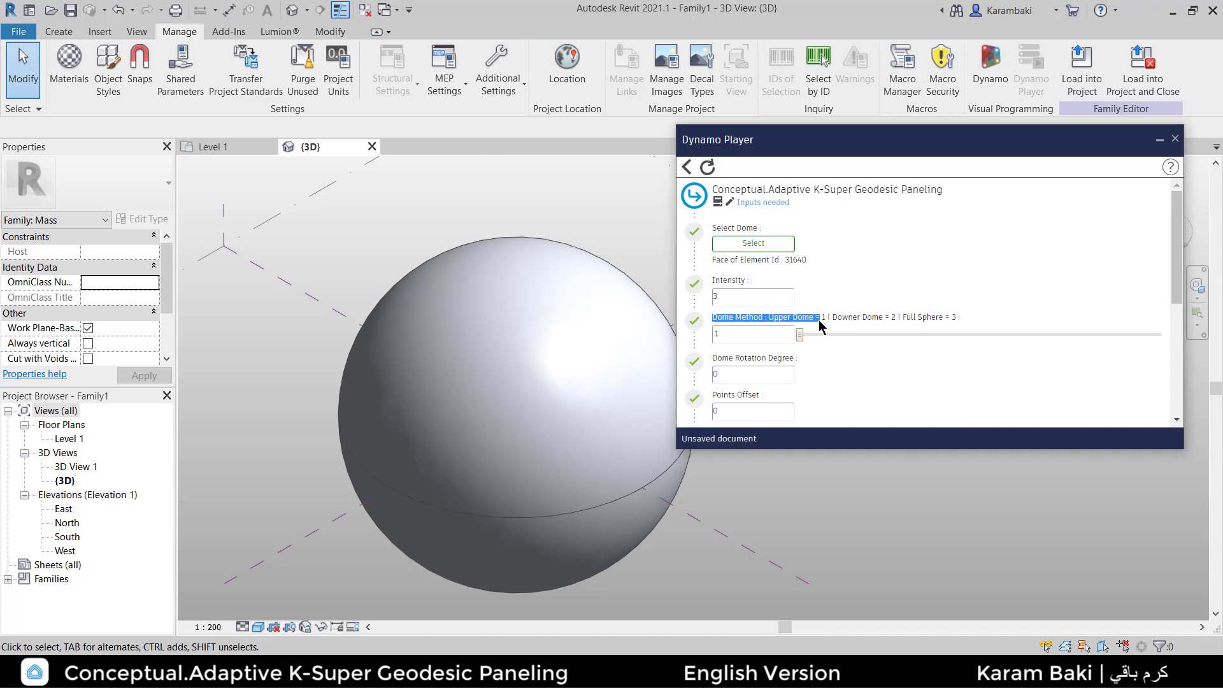
click(522, 297)
click(606, 199)
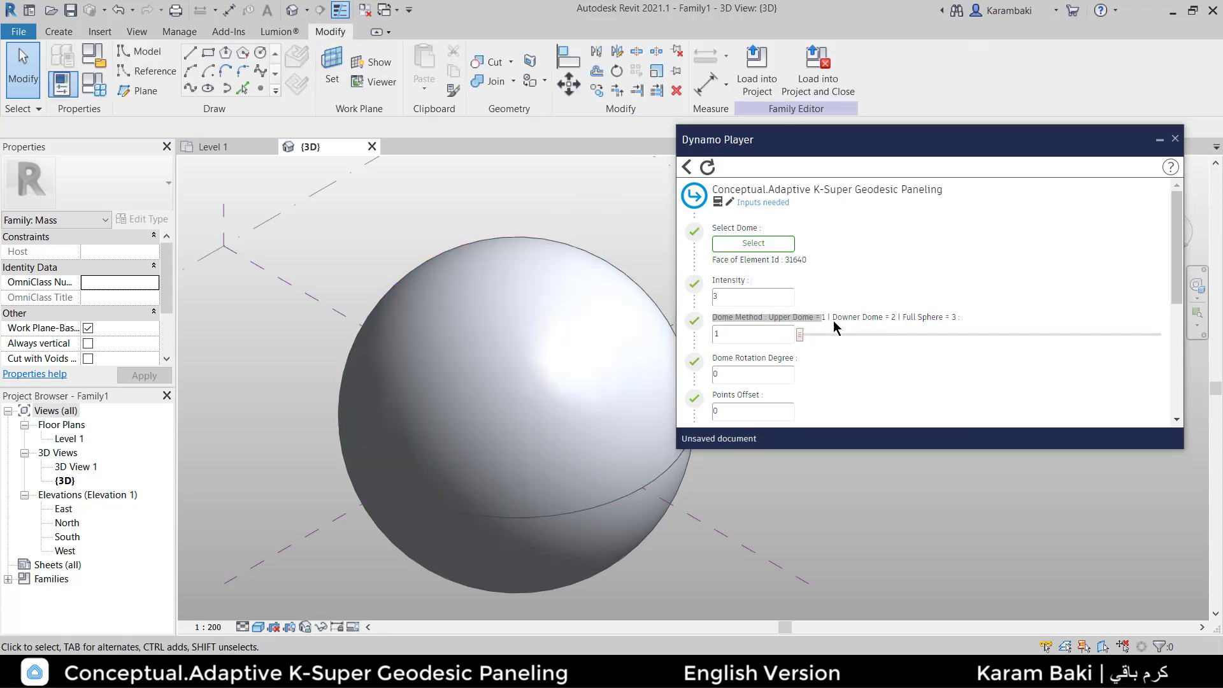
drag(831, 319, 945, 319)
click(639, 543)
click(734, 543)
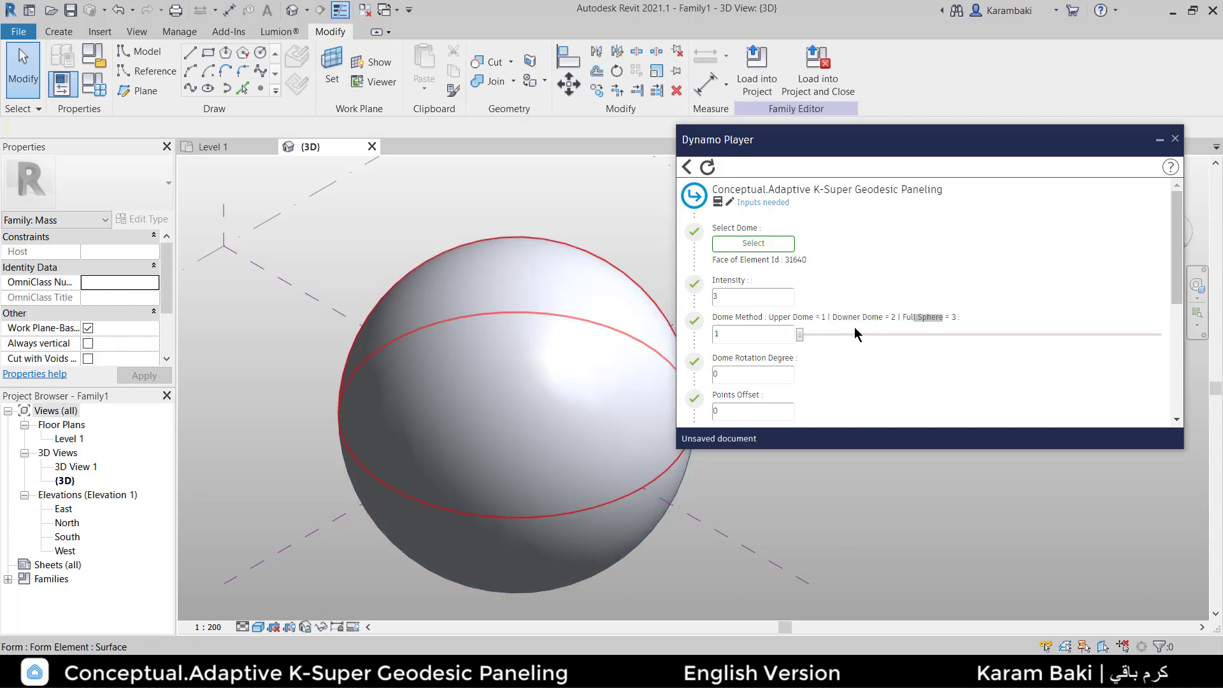
click(827, 325)
click(720, 338)
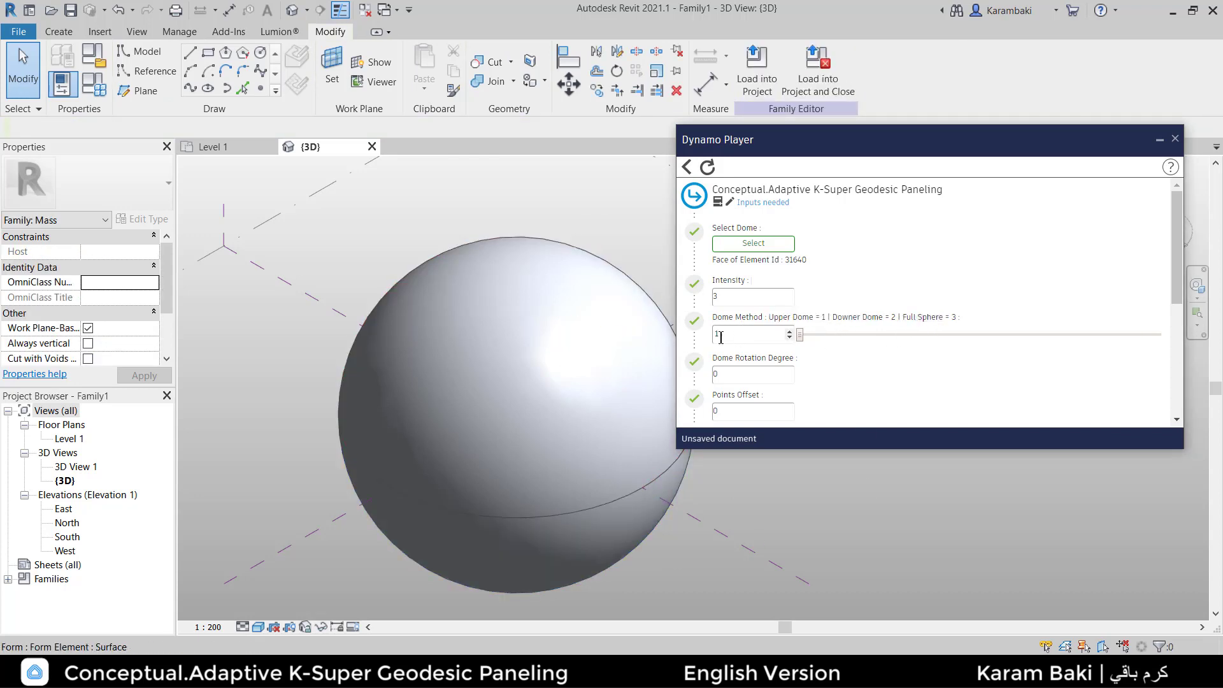
scroll(739, 328, down, 3)
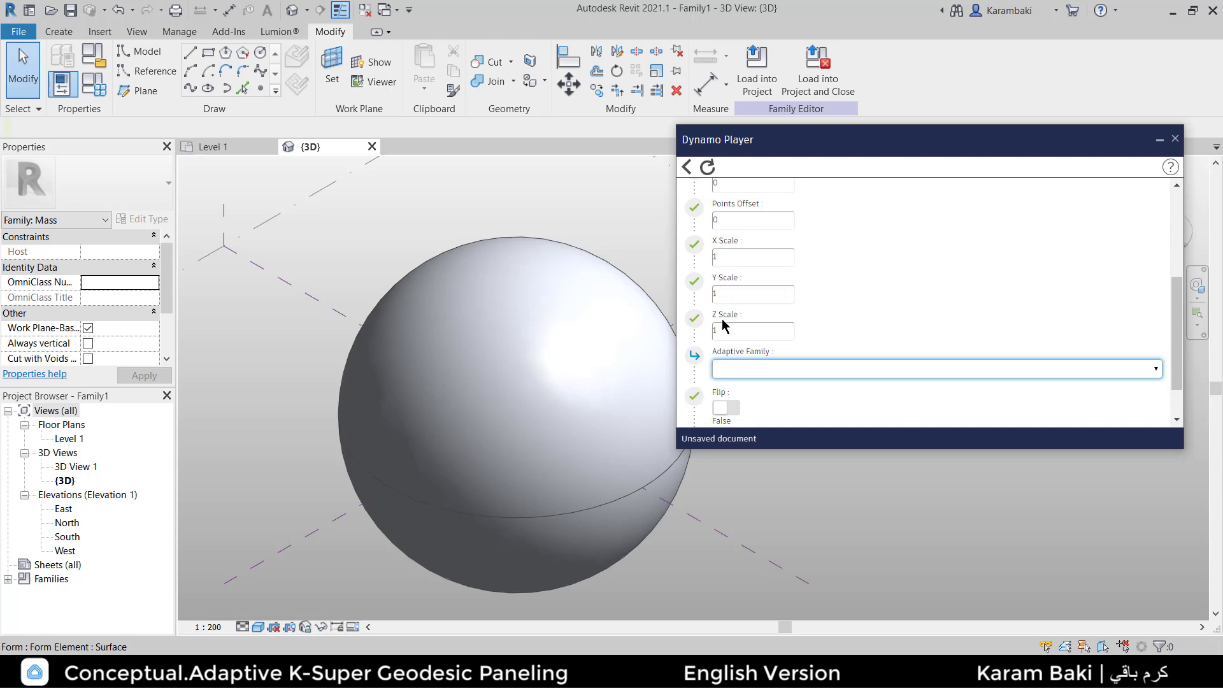
scroll(538, 357, down, 3)
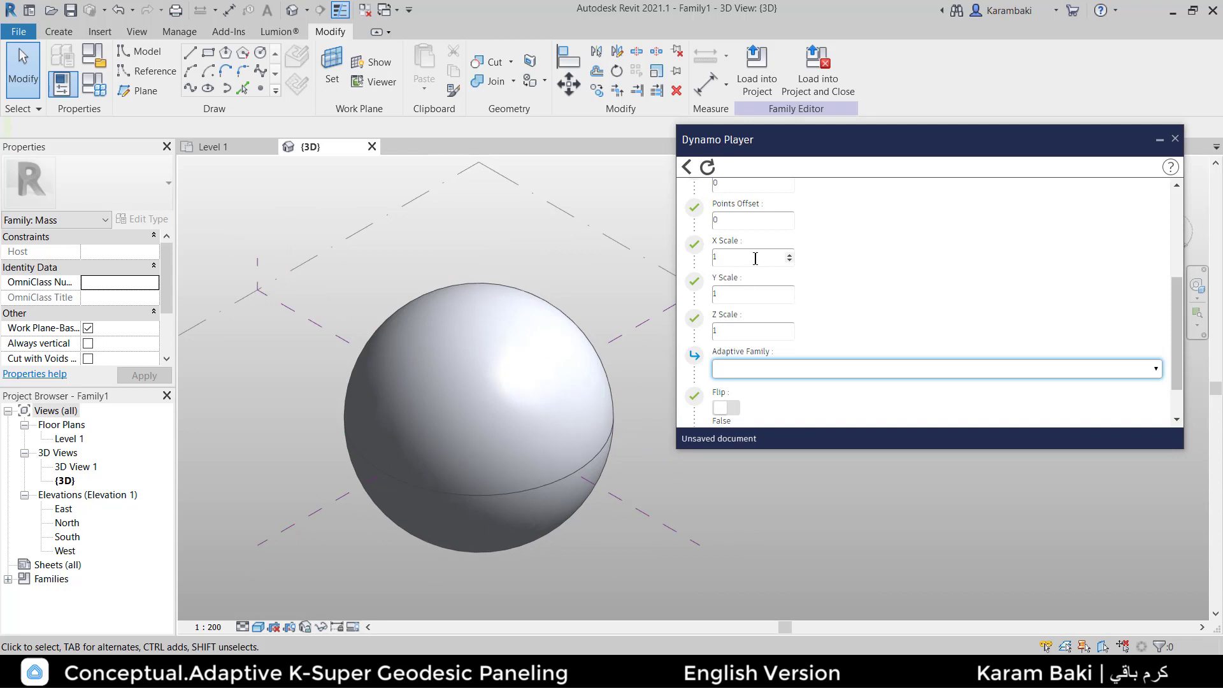
scroll(748, 336, down, 2)
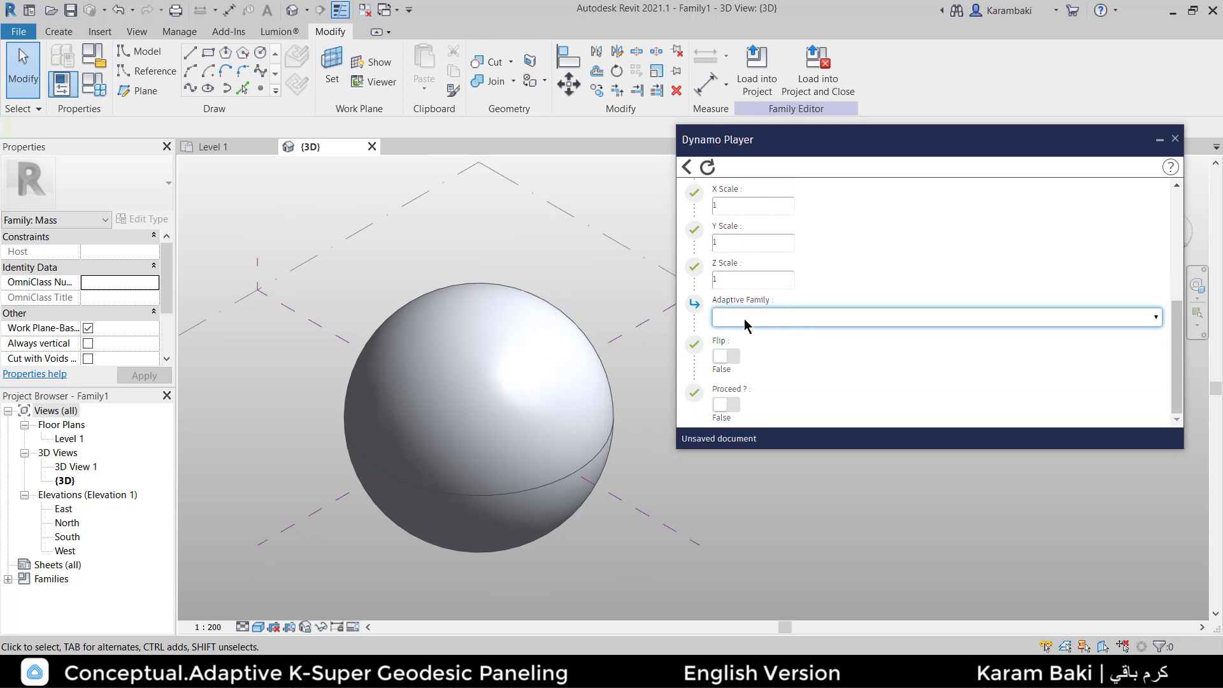
Set the script's adaptive family to Level Head - Target:6 mm
click(745, 317)
click(745, 317)
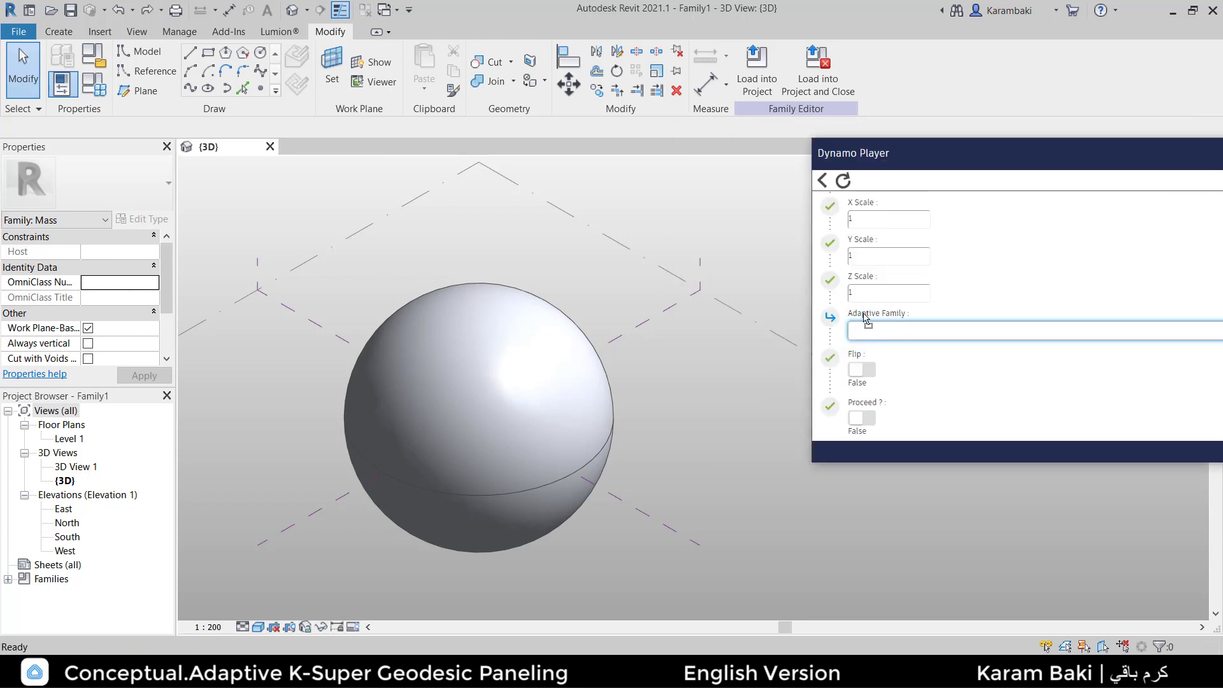
drag(855, 316, 895, 314)
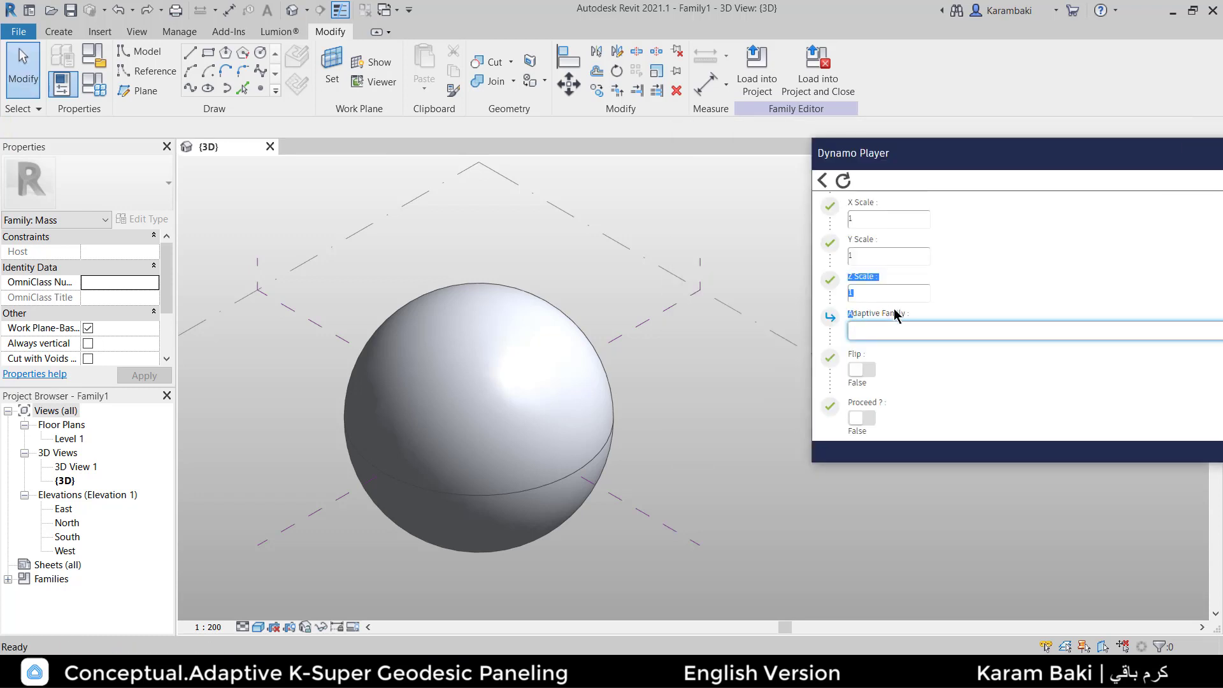
click(867, 332)
click(864, 346)
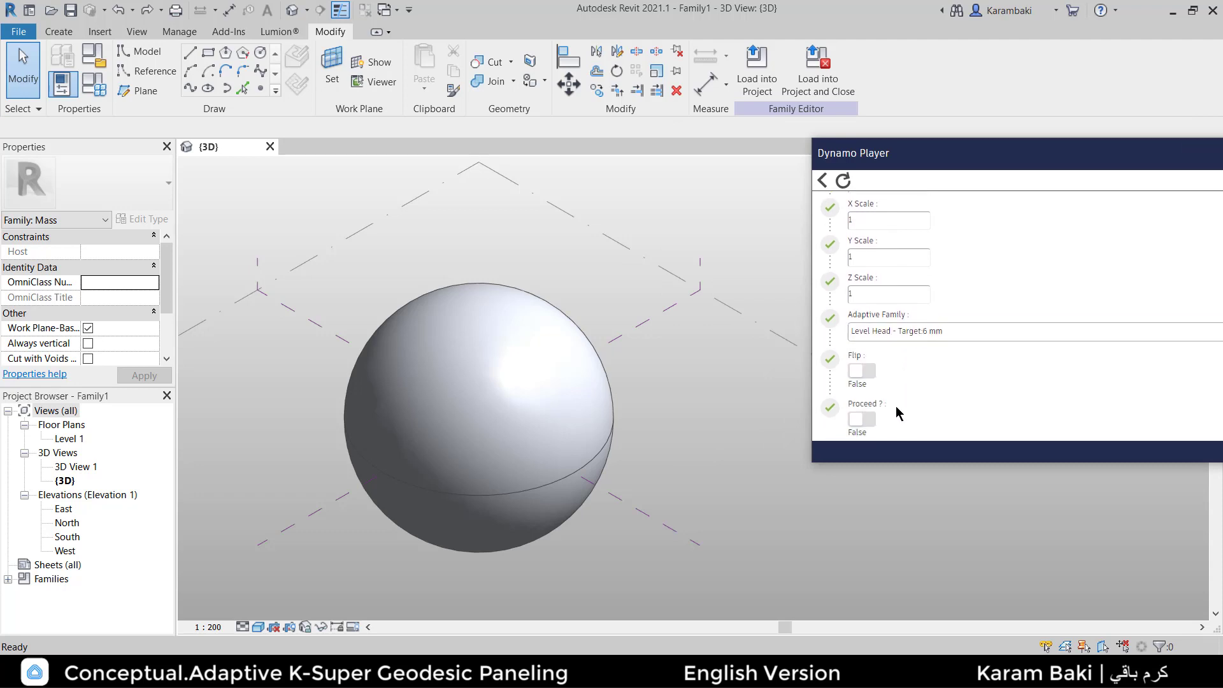
Run the paneling script at intensity 3 and move the sphere aside to inspect the faceted dome
click(857, 421)
scroll(861, 420, up, 5)
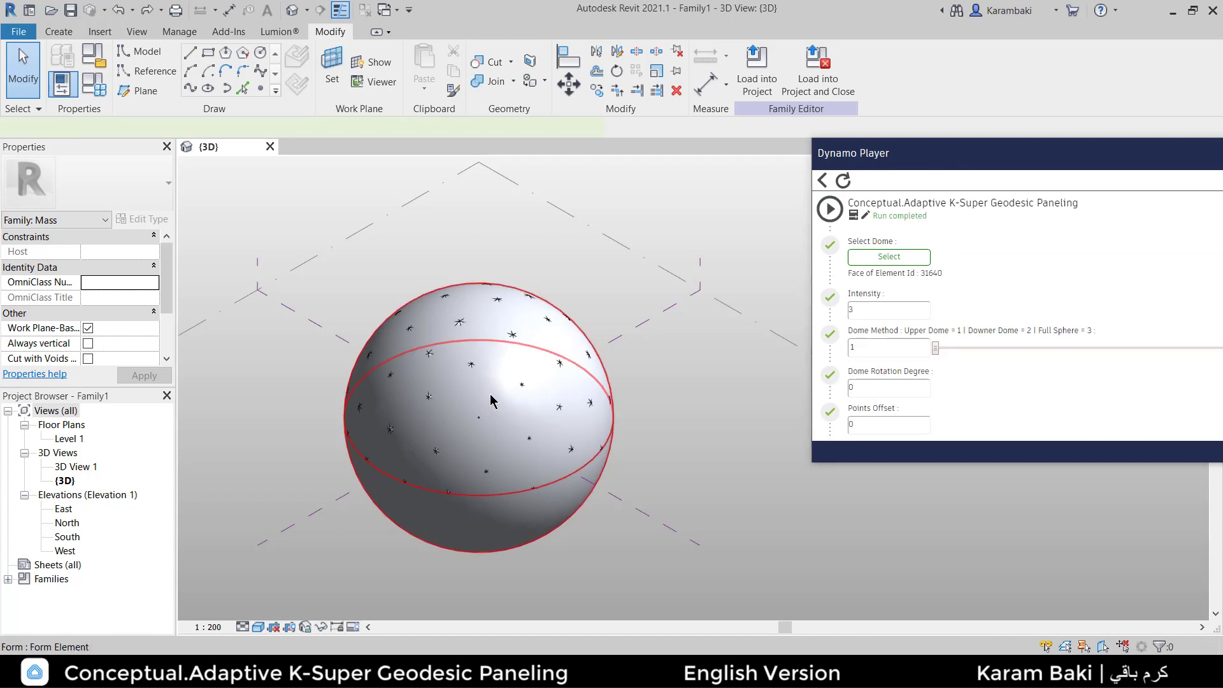
shift+middle_drag(683, 449, 595, 446)
drag(546, 528, 798, 535)
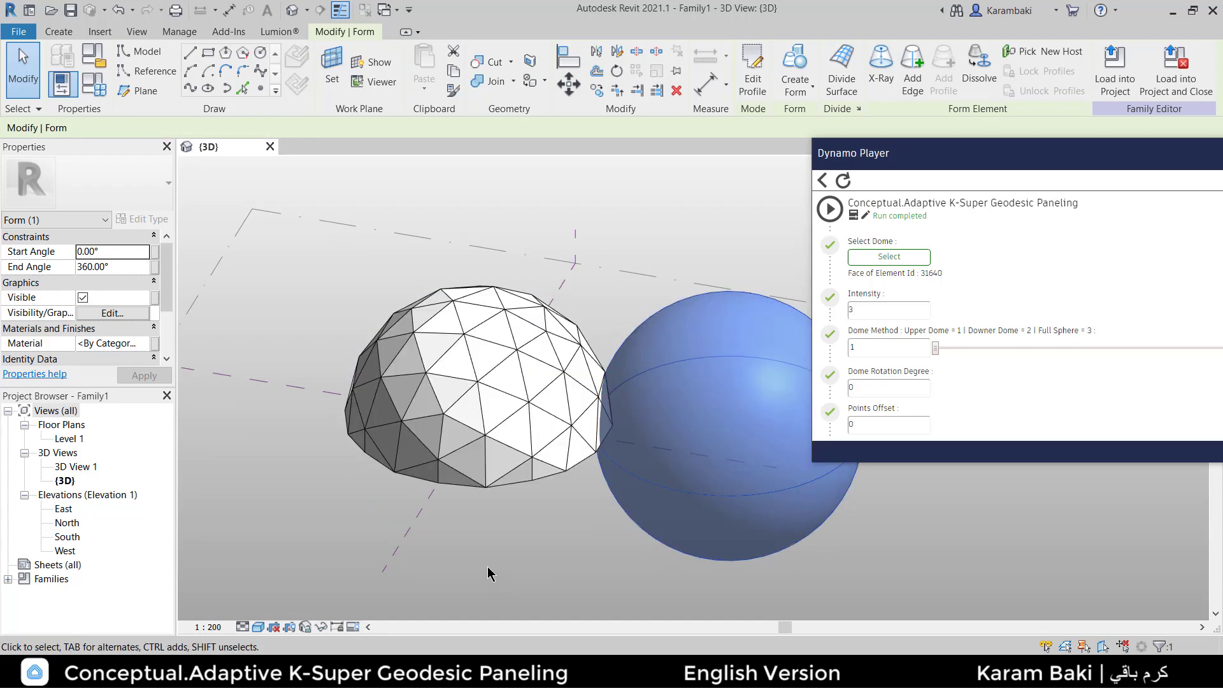
click(489, 572)
shift+middle_drag(488, 572, 745, 554)
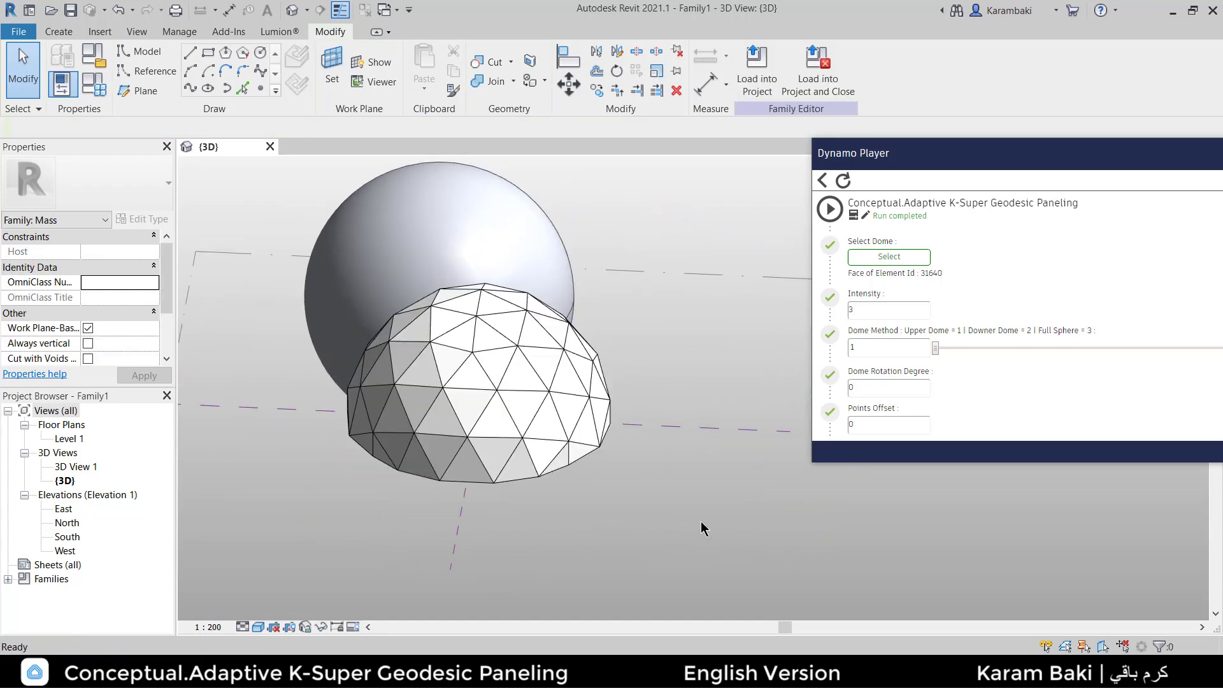
Undo the sphere's move and the script's generated dome
key(ctrl+z)
key(ctrl+z)
shift+middle_drag(717, 514, 615, 532)
Try the paneling script at intensity 2, moving the sphere aside to inspect the dome
click(874, 314)
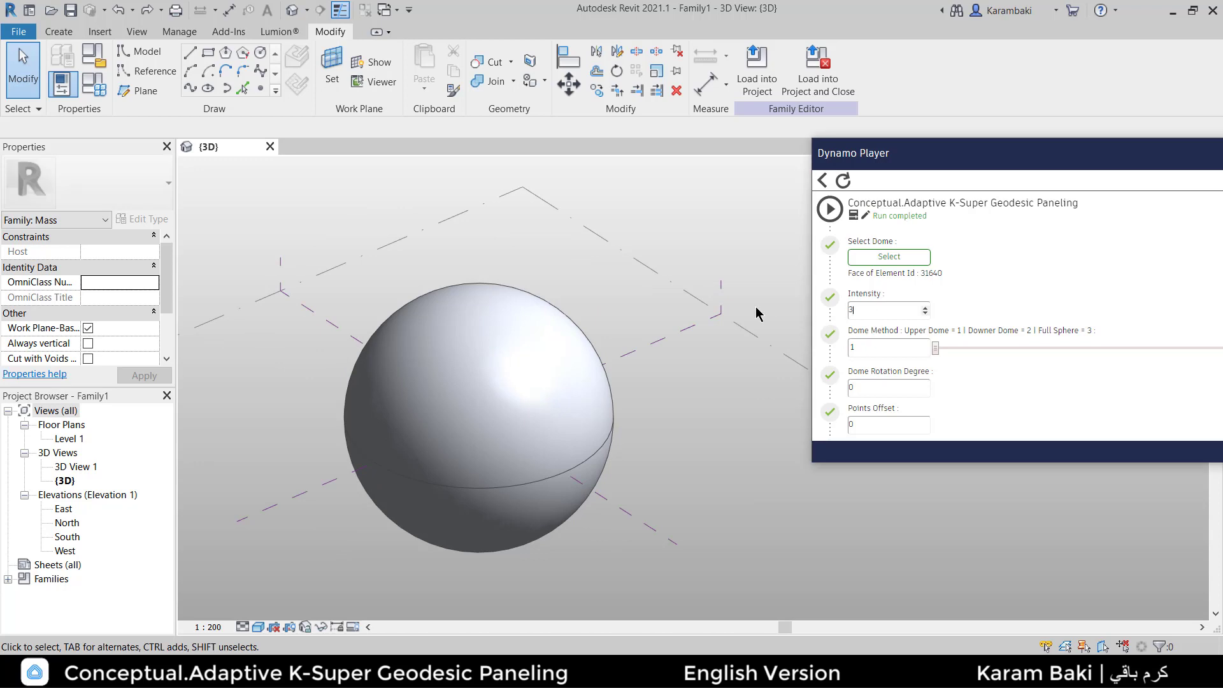
click(824, 214)
drag(444, 530, 703, 529)
click(539, 543)
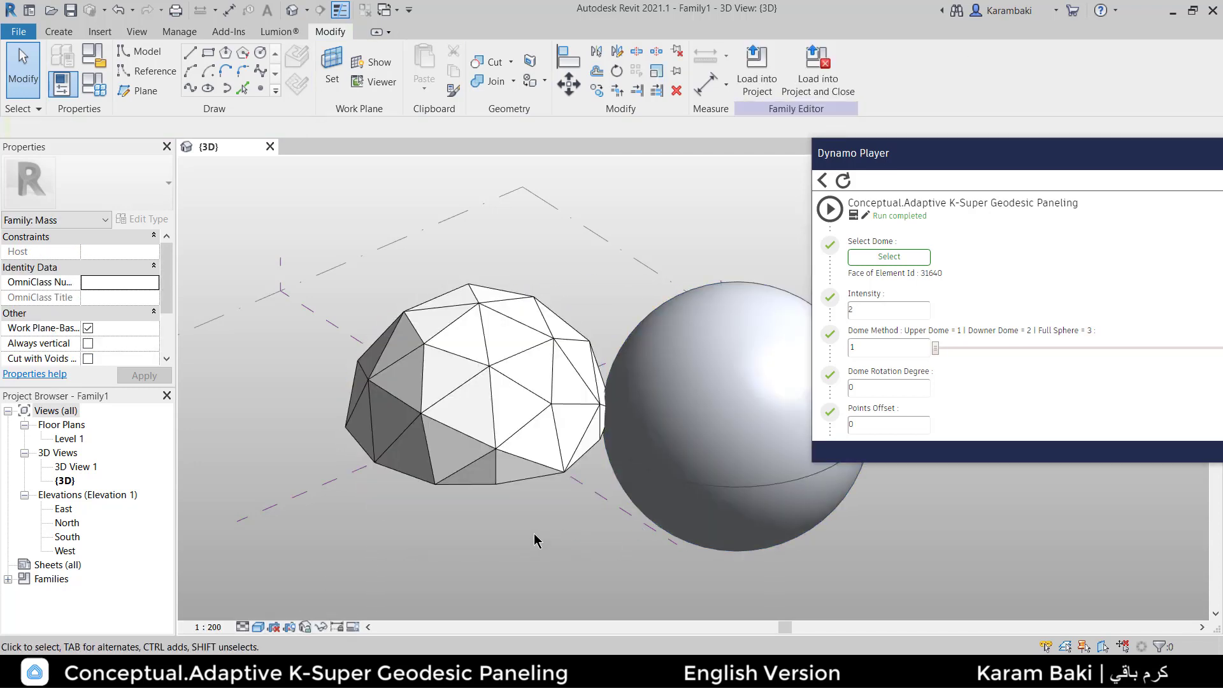
key(ctrl+z)
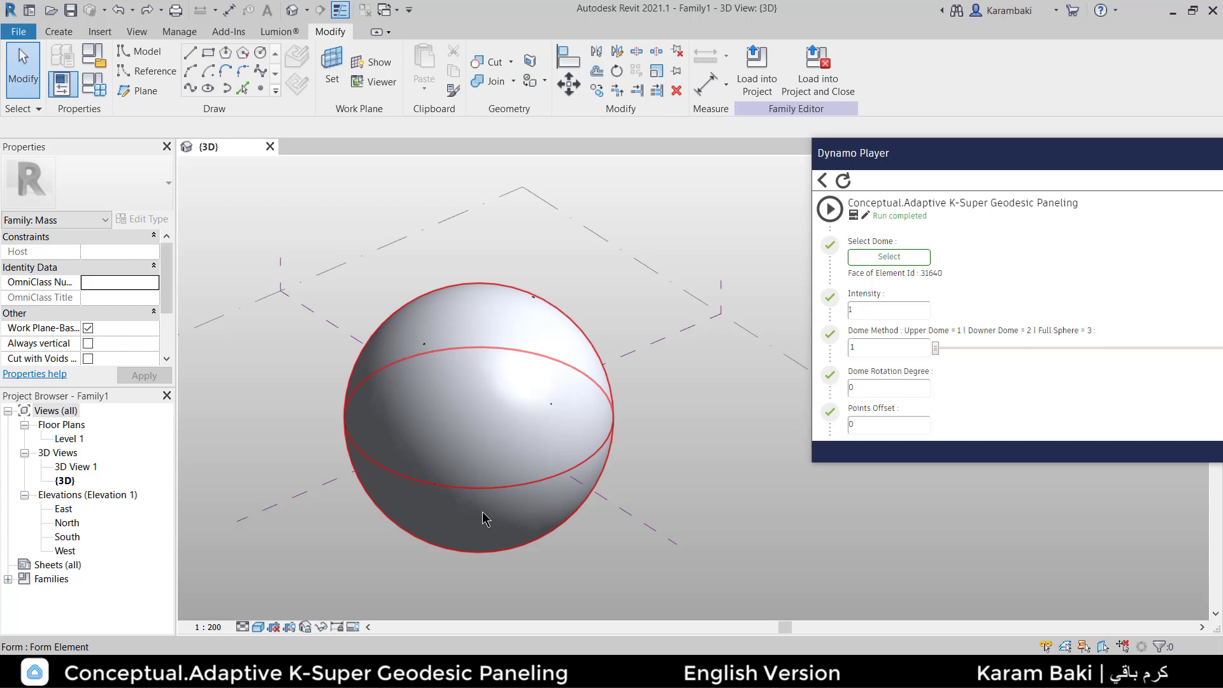
Try the paneling script at intensity 1, moving the sphere aside to inspect the dome
drag(470, 513, 712, 519)
click(521, 554)
mouse_move(510, 546)
shift+middle_down()
mouse_move(774, 485)
mouse_move(513, 541)
shift+middle_up()
key(ctrl+z)
click(519, 431)
click(707, 488)
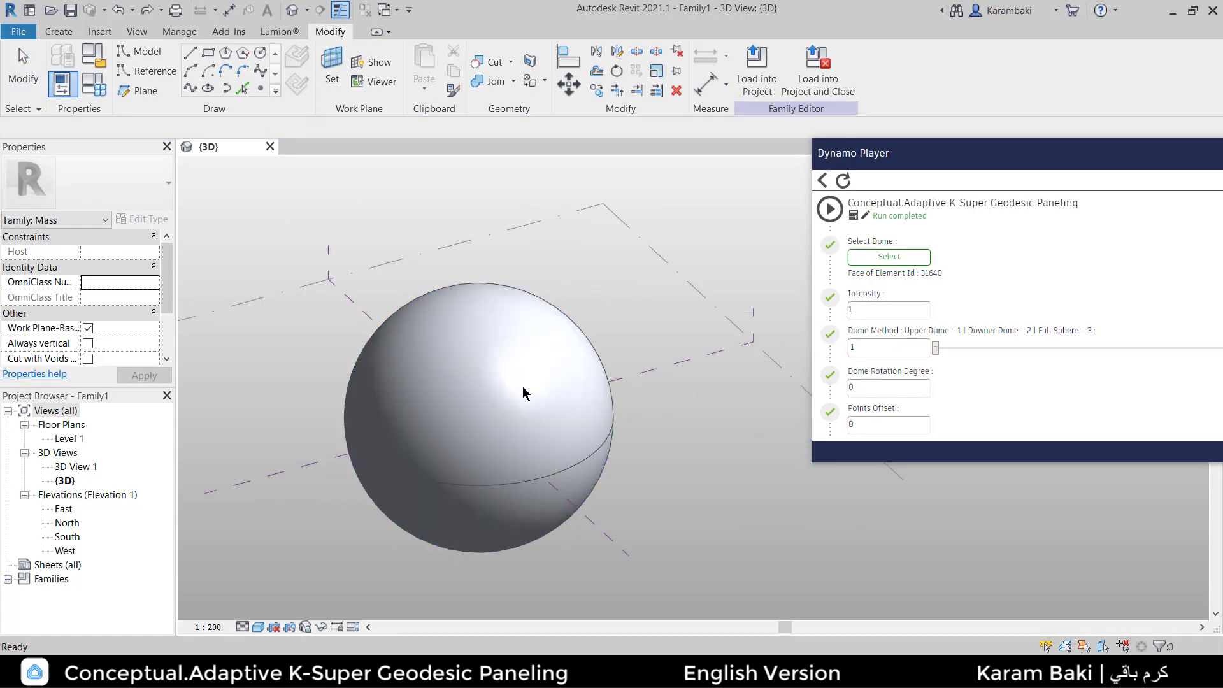
Set the script's intensity to 3 and return to its adaptive family input
drag(864, 311, 733, 303)
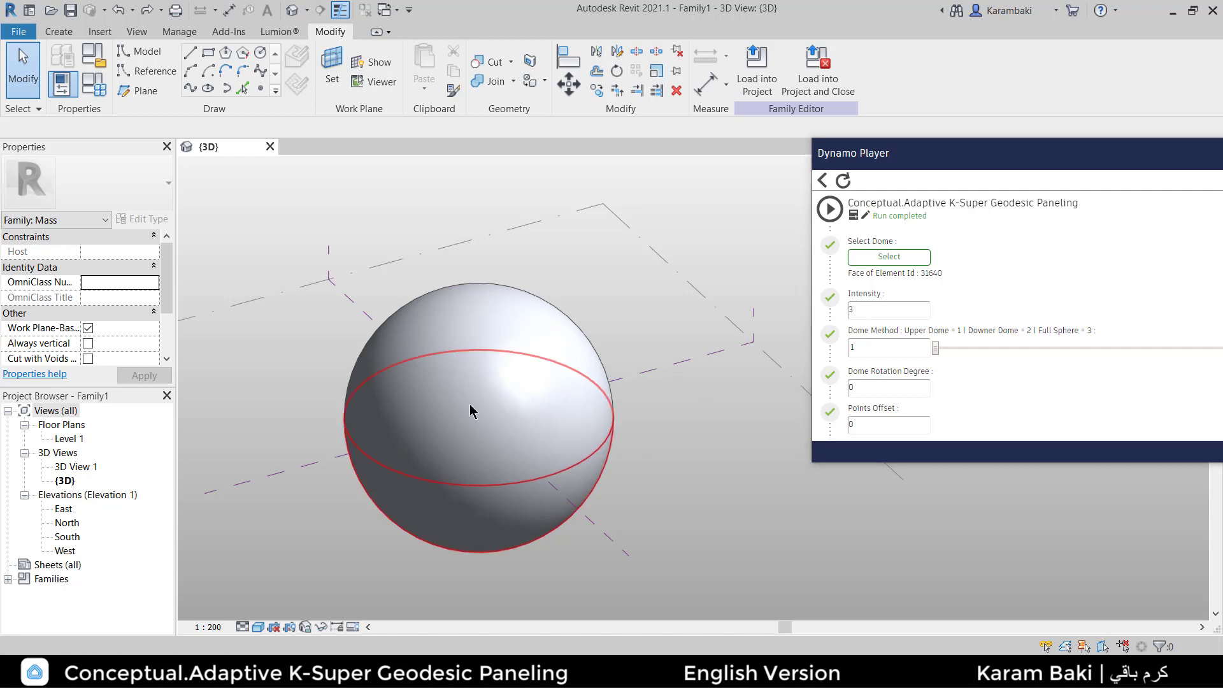
click(425, 386)
click(674, 503)
shift+middle_drag(674, 503, 711, 520)
scroll(849, 328, down, 5)
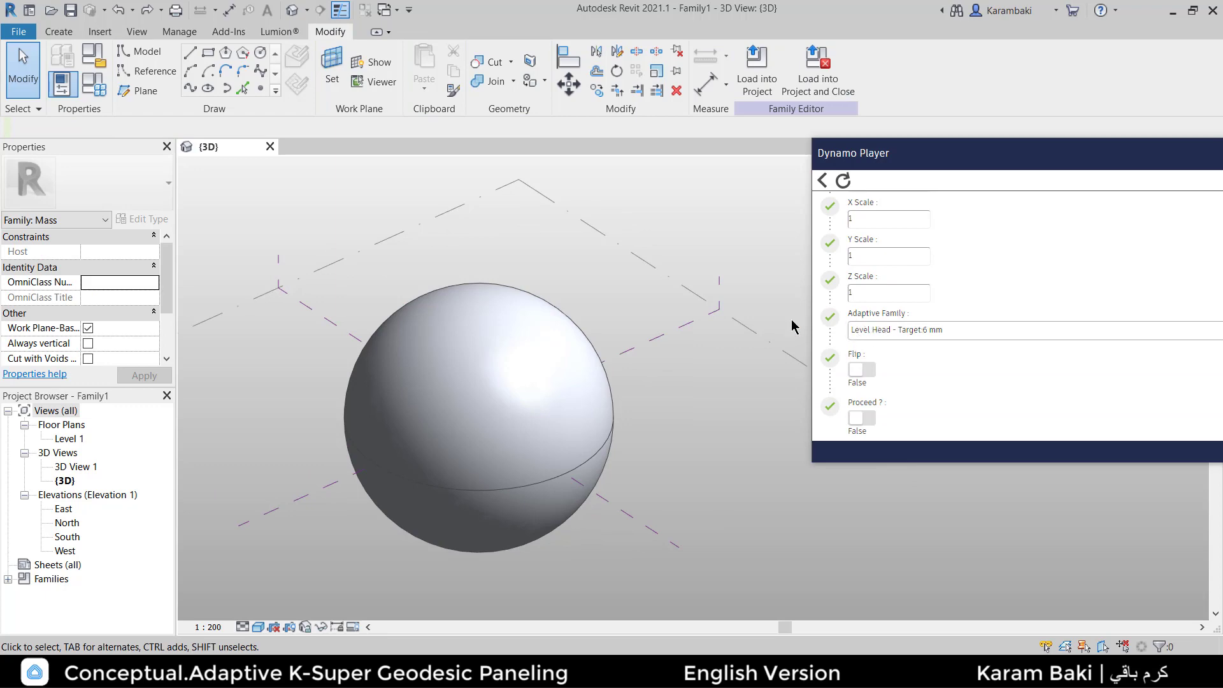
Switch to File Explorer, open 9-15 AECedx_Panel_Triangular_Glazed.rfa from the Desktop and upgrade the model to Revit 2021
key(alt+Tab)
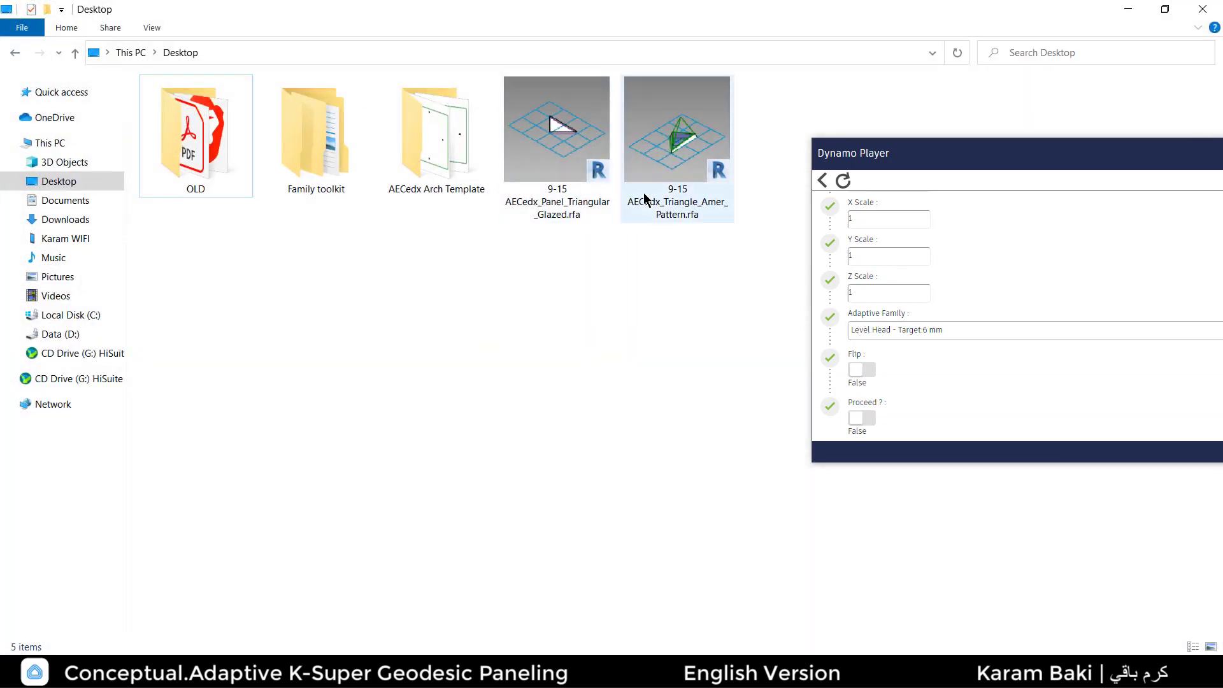
double_click(551, 188)
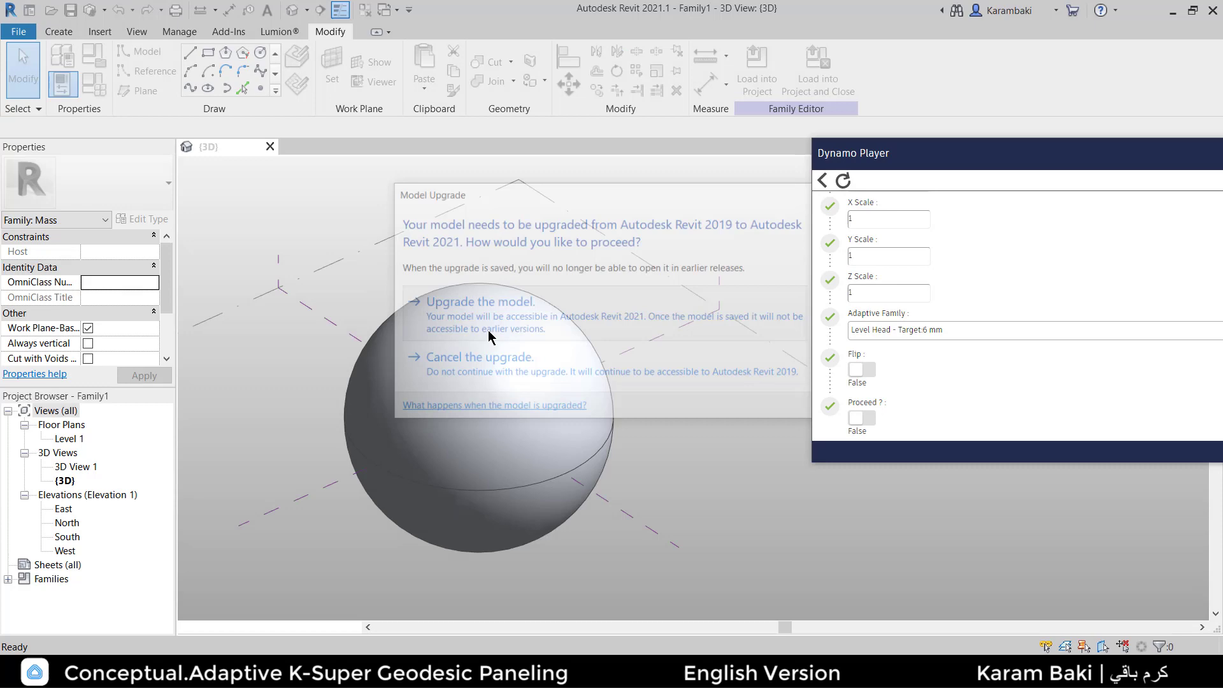
click(489, 336)
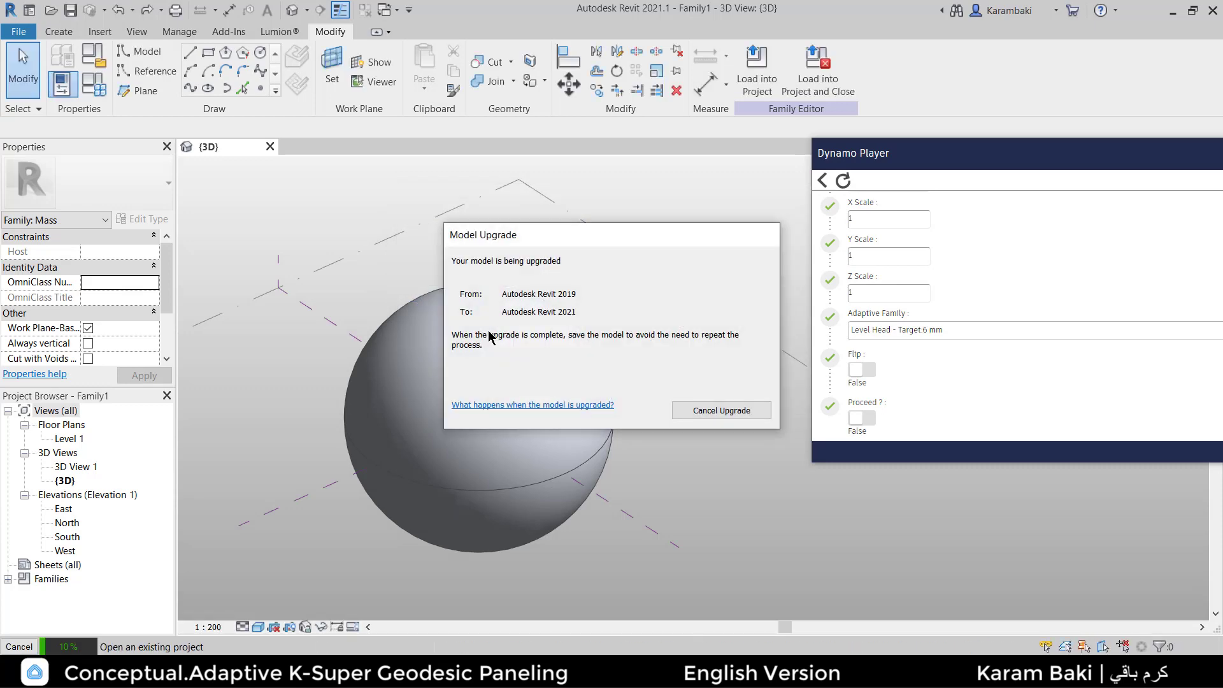
Set the family's Panel Type parameter to Triangle (flat) : AECedx_Panel_Triangular_Glazed
scroll(486, 445, up, 1)
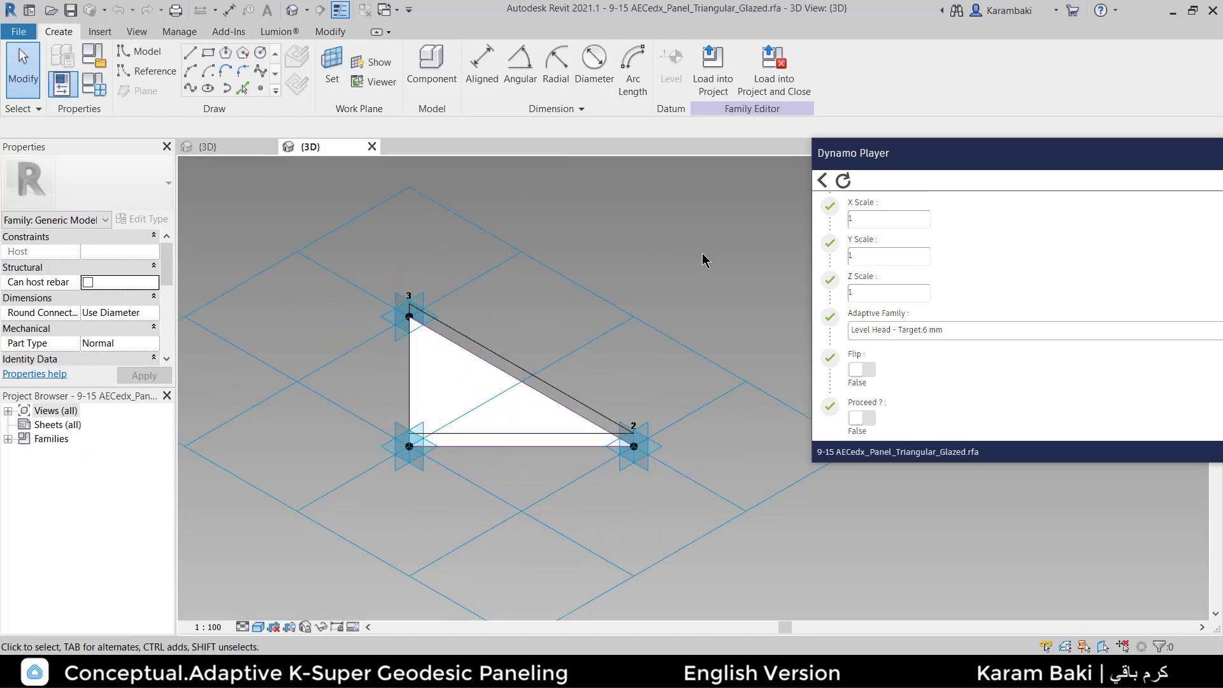
shift+middle_drag(688, 220, 328, 210)
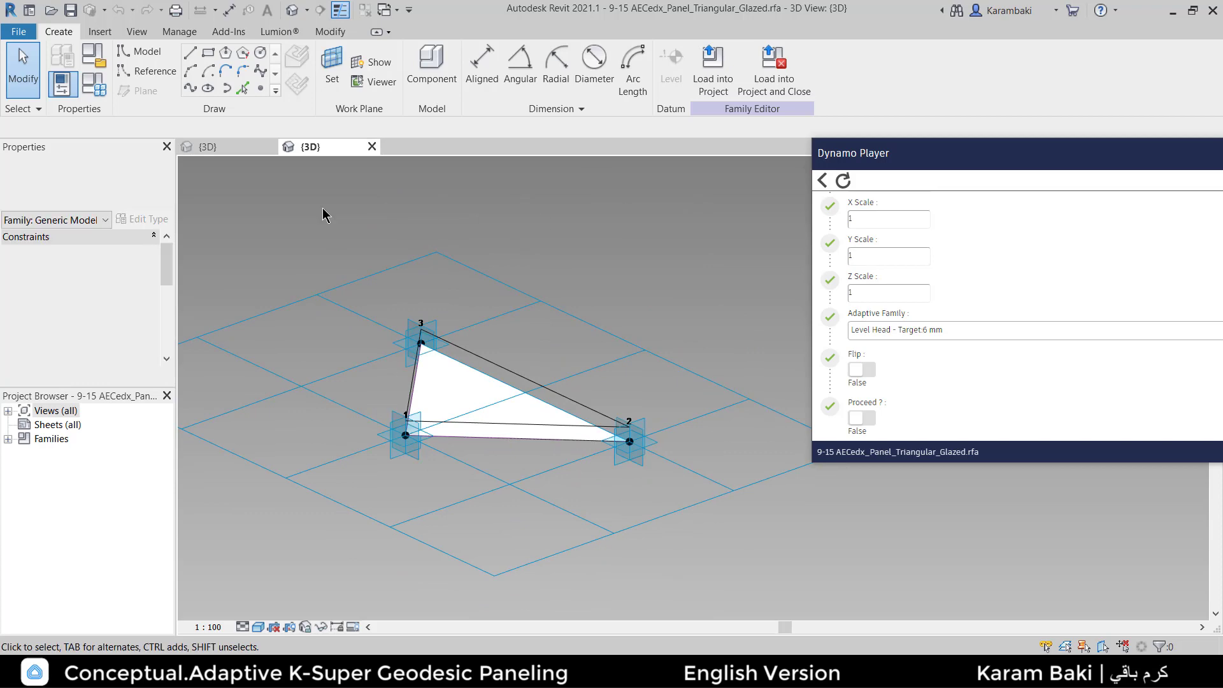
click(94, 83)
click(486, 408)
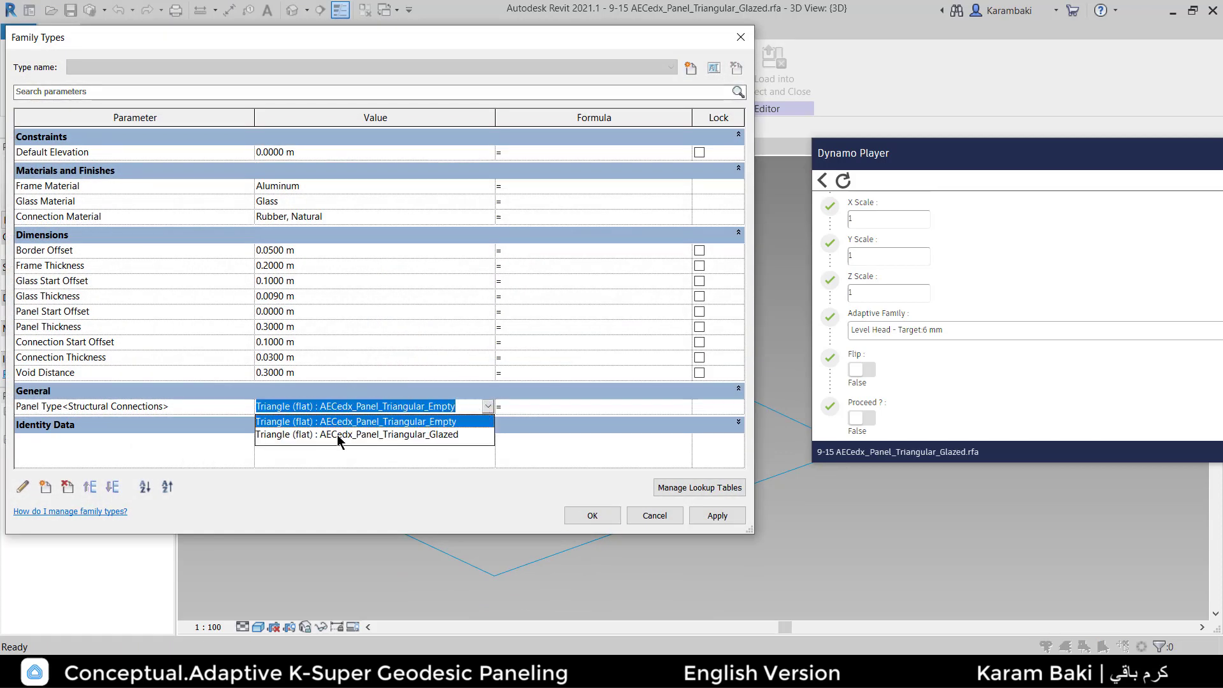
click(339, 434)
click(592, 516)
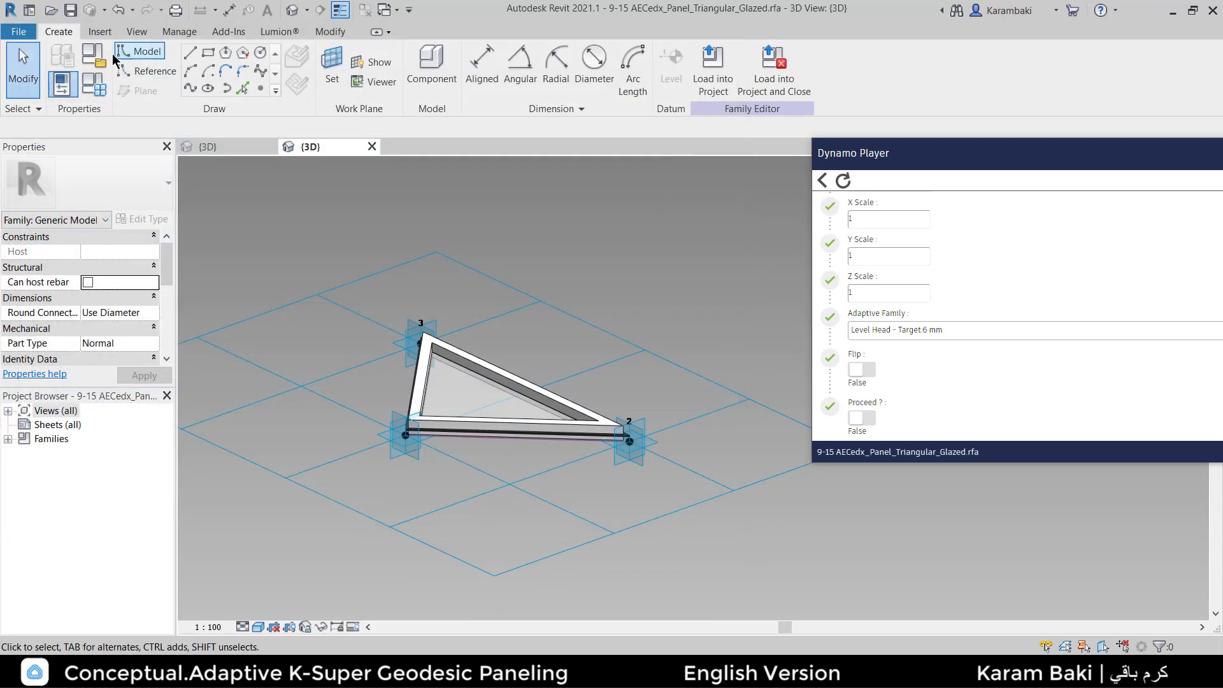
Set the family's Panel Type parameter to Triangle (flat) : AECedx_Panel_Triangular_Empty and load the family into the sphere's mass family
click(95, 83)
click(485, 408)
click(339, 421)
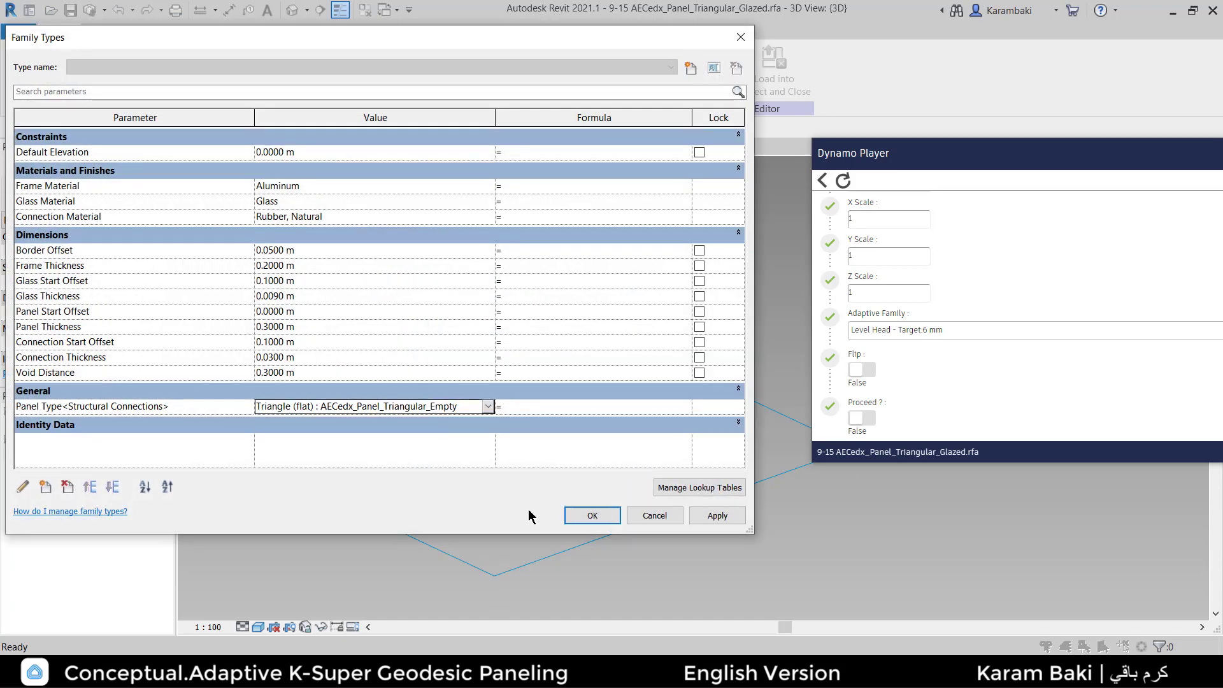
click(589, 515)
shift+middle_drag(711, 332, 690, 349)
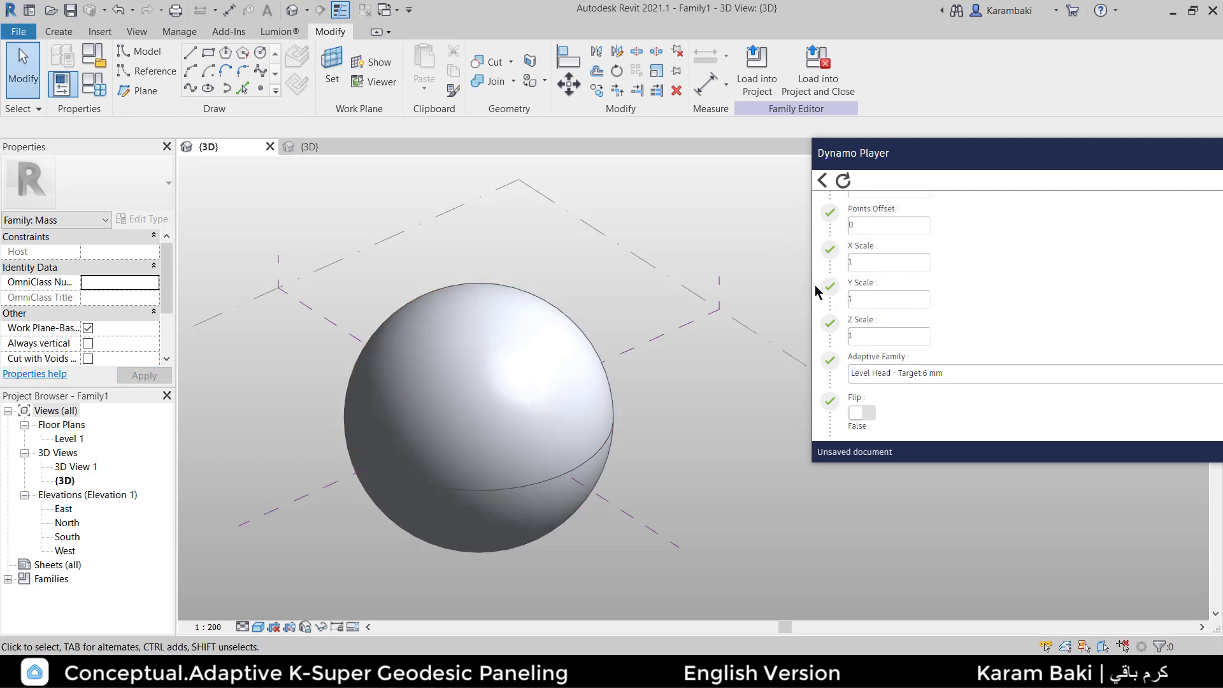
Refresh the script inputs and run it on the sphere's face with 9-15 AECedx_Panel_Triangular_Glazed as the adaptive family
scroll(892, 274, up, 3)
click(844, 184)
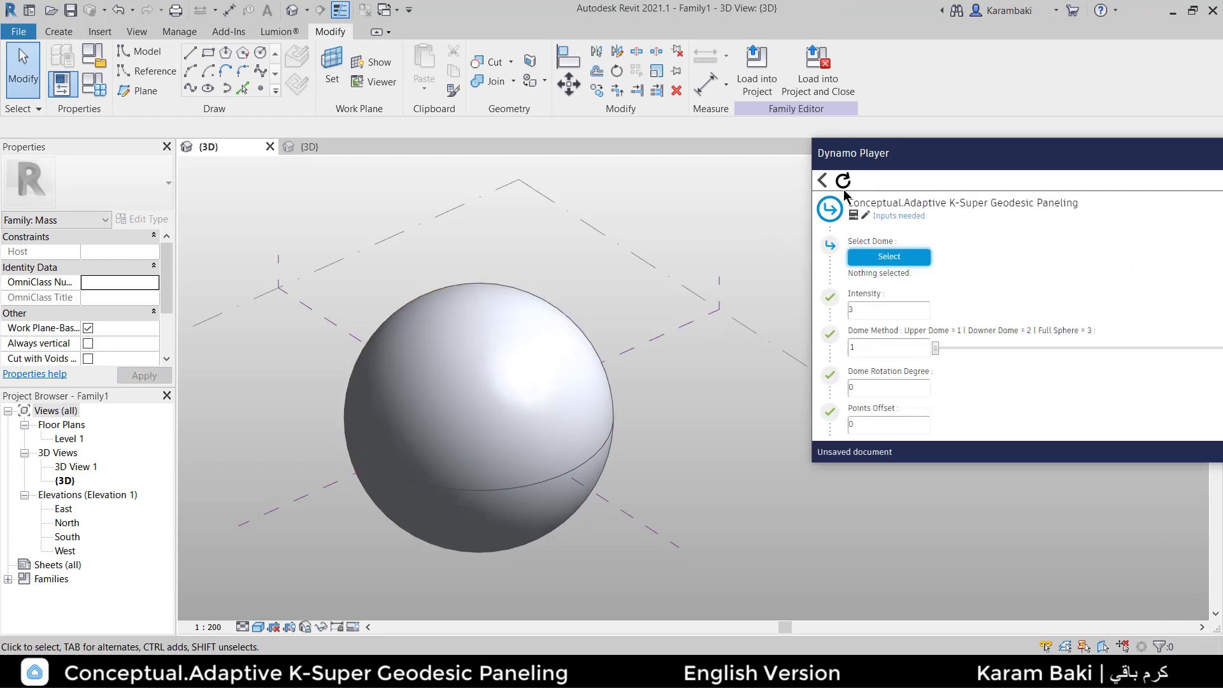
click(884, 258)
click(503, 322)
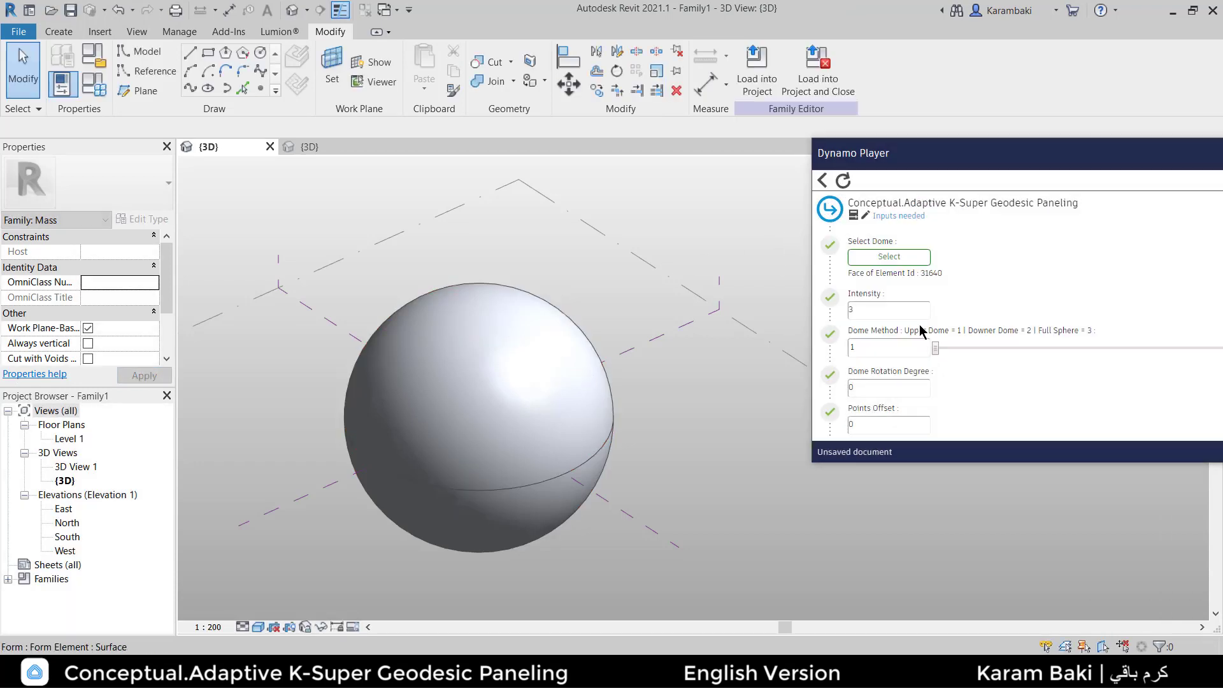
scroll(914, 326, down, 5)
click(914, 327)
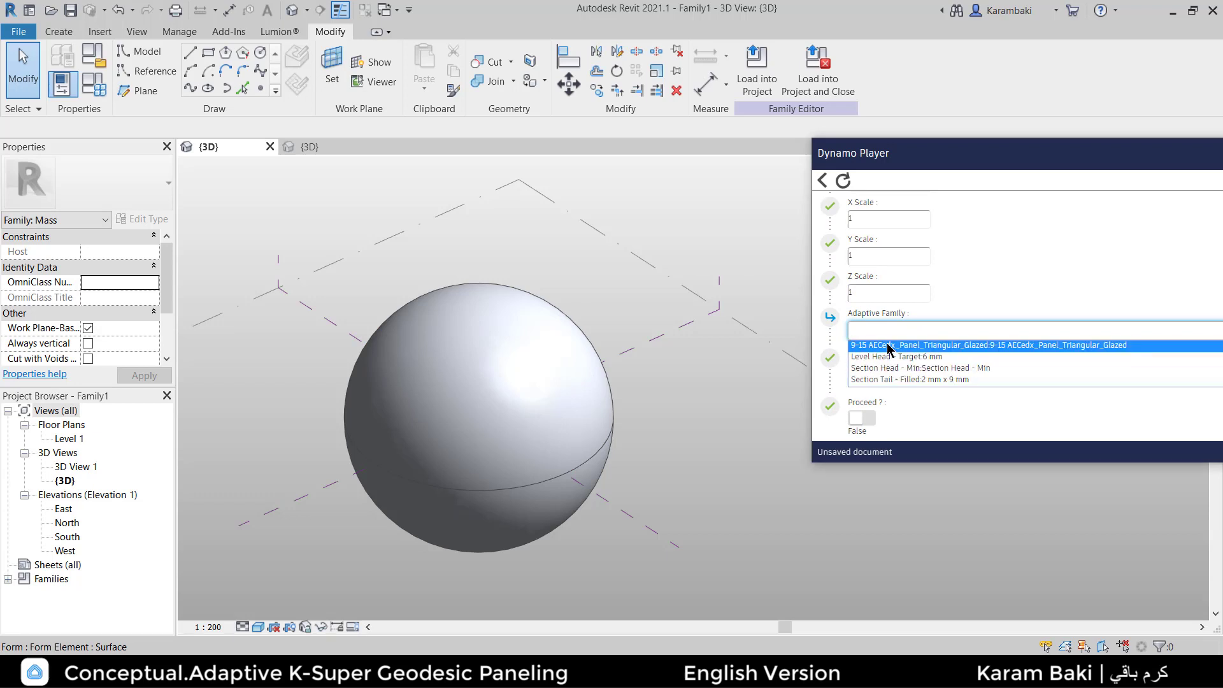
click(890, 345)
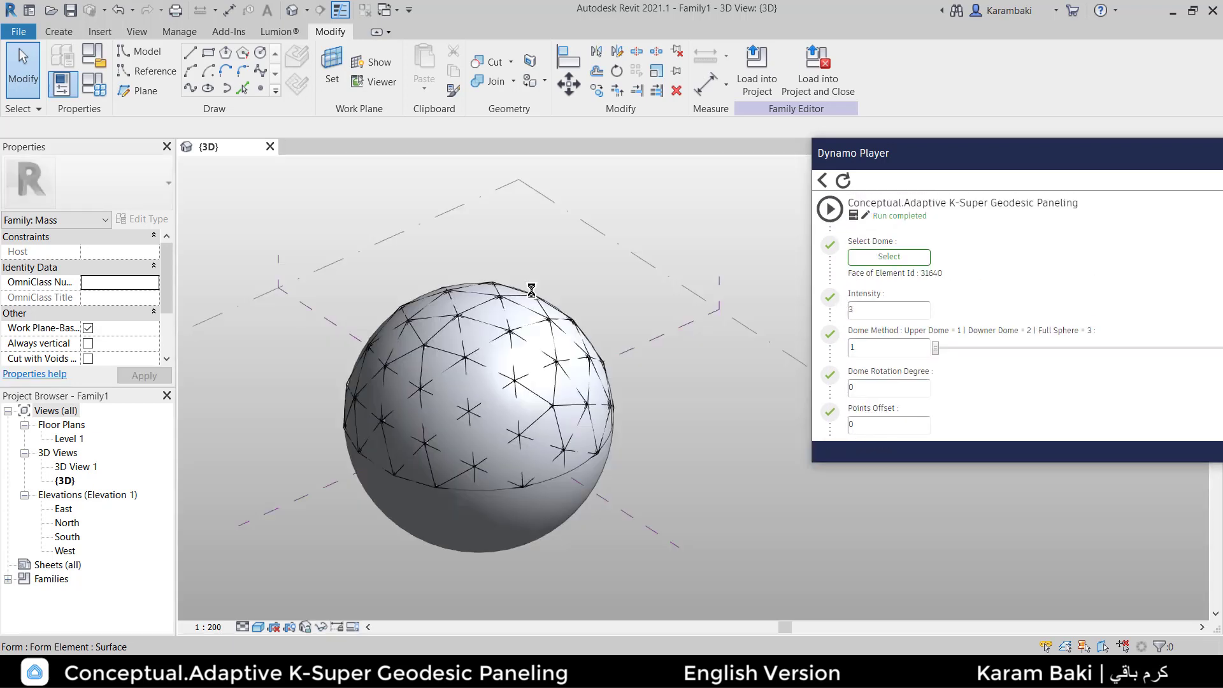
Delete the sphere form underneath the triangular panels, leaving the paneled dome
click(493, 546)
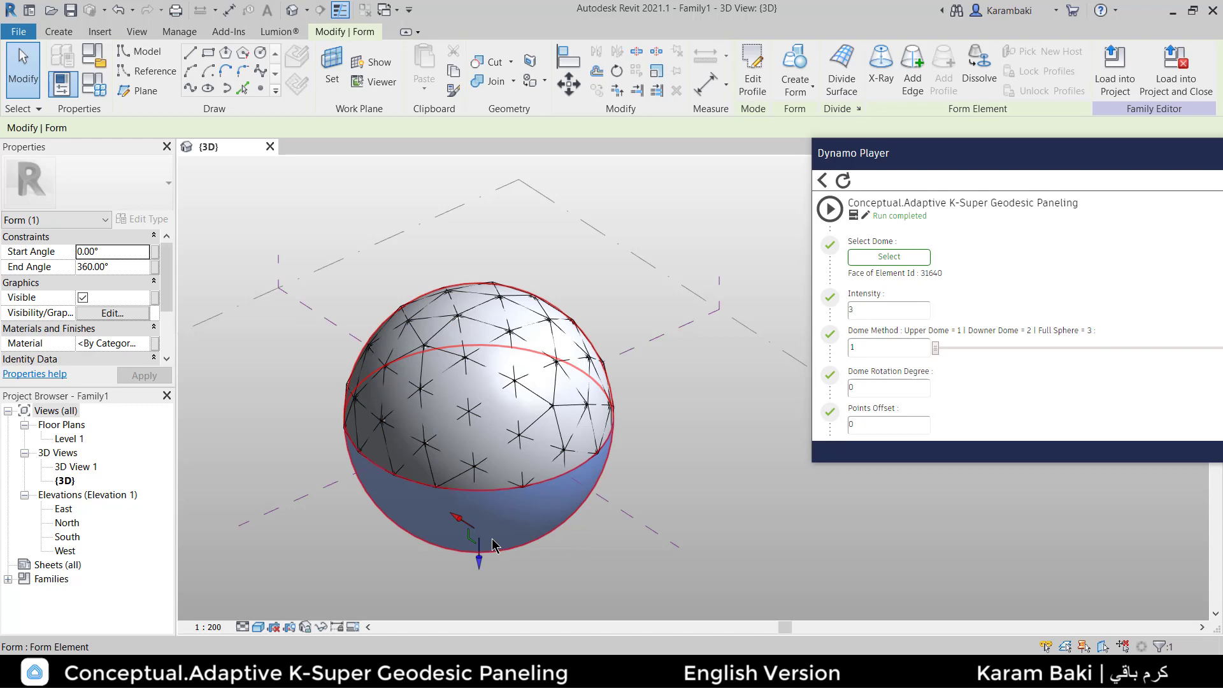
key(Tab)
click(535, 518)
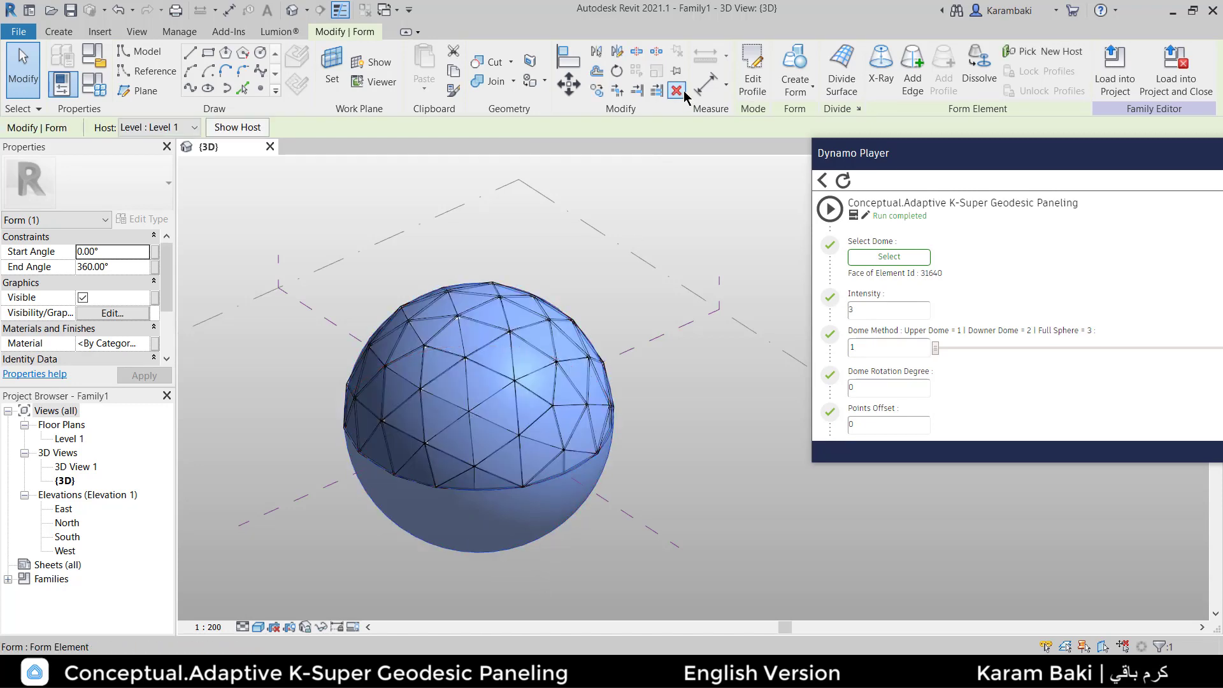
click(682, 93)
scroll(440, 392, up, 3)
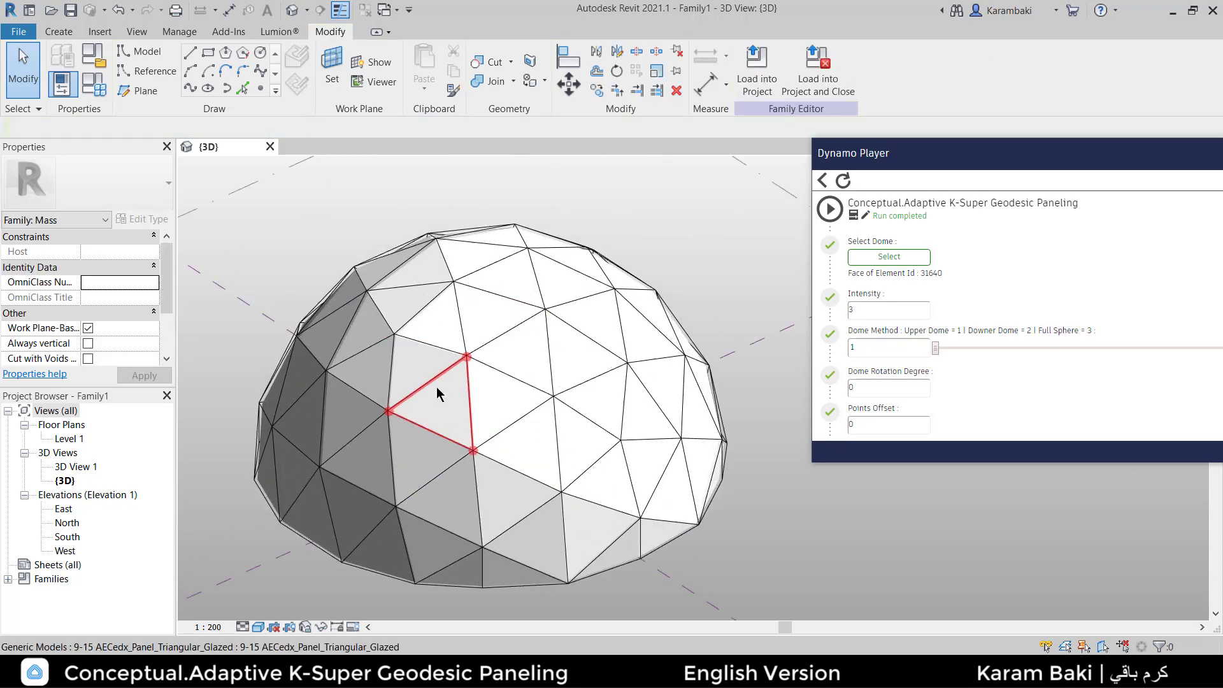
Set the Panel Type type parameter of the dome panels to AECedx_Panel_Triangular_Glazed
click(437, 393)
click(145, 220)
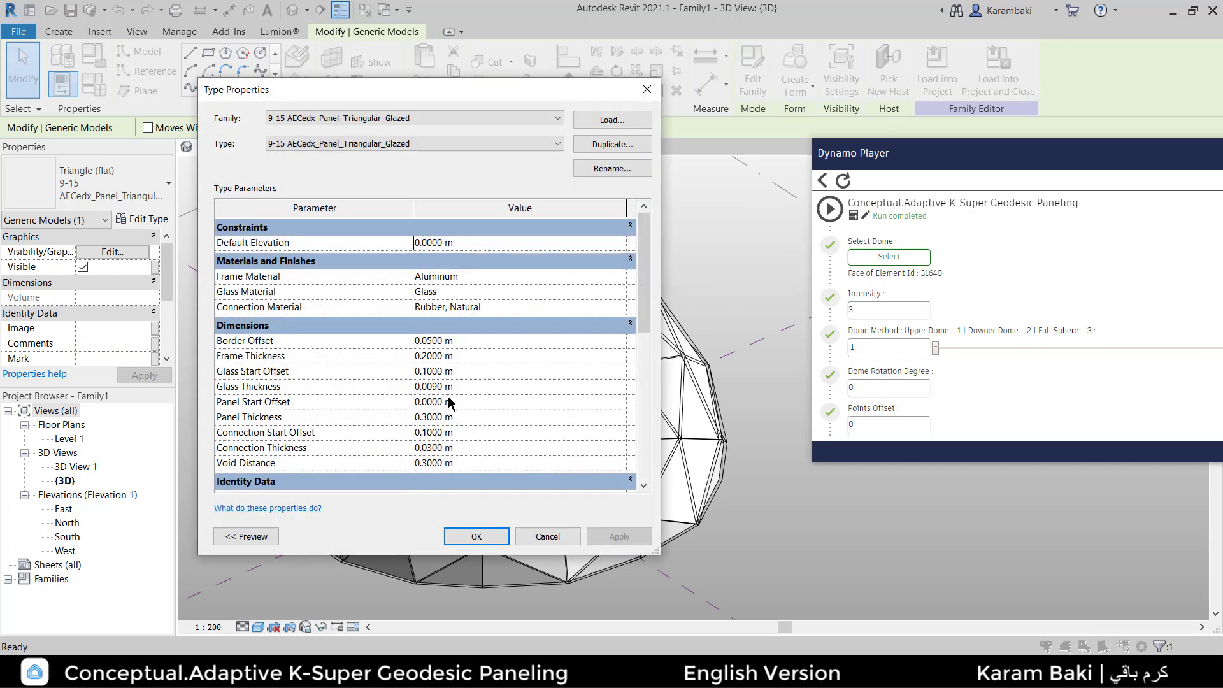
scroll(449, 401, down, 6)
click(620, 457)
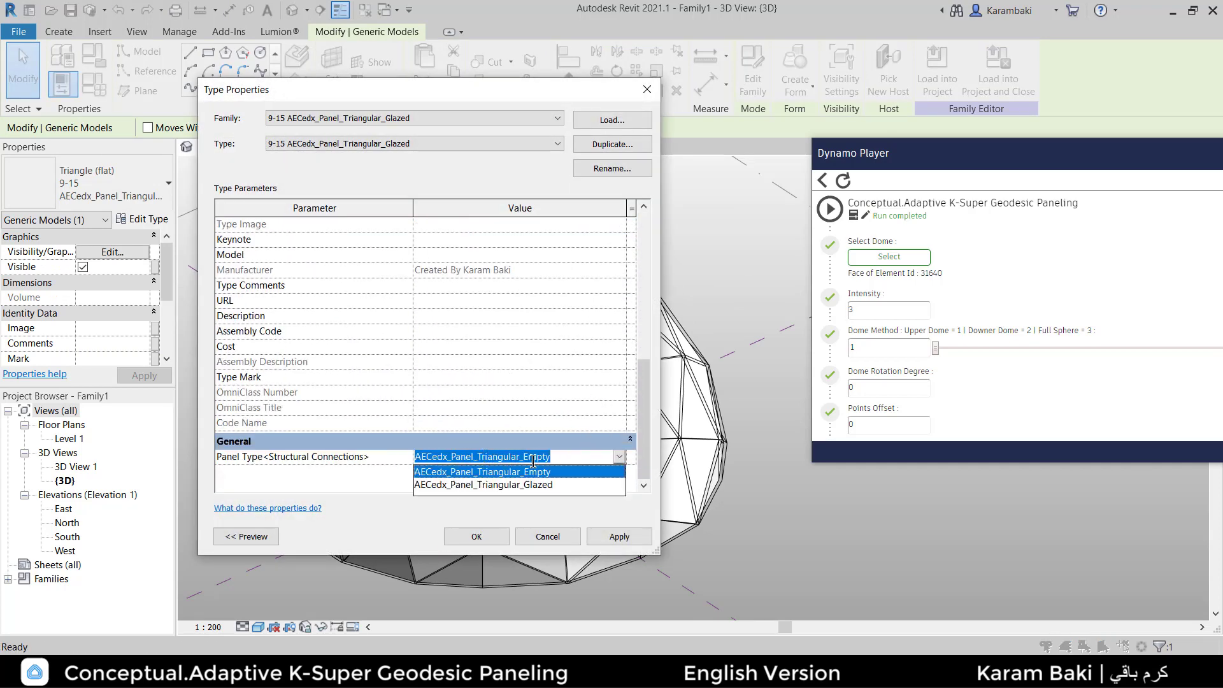
click(531, 485)
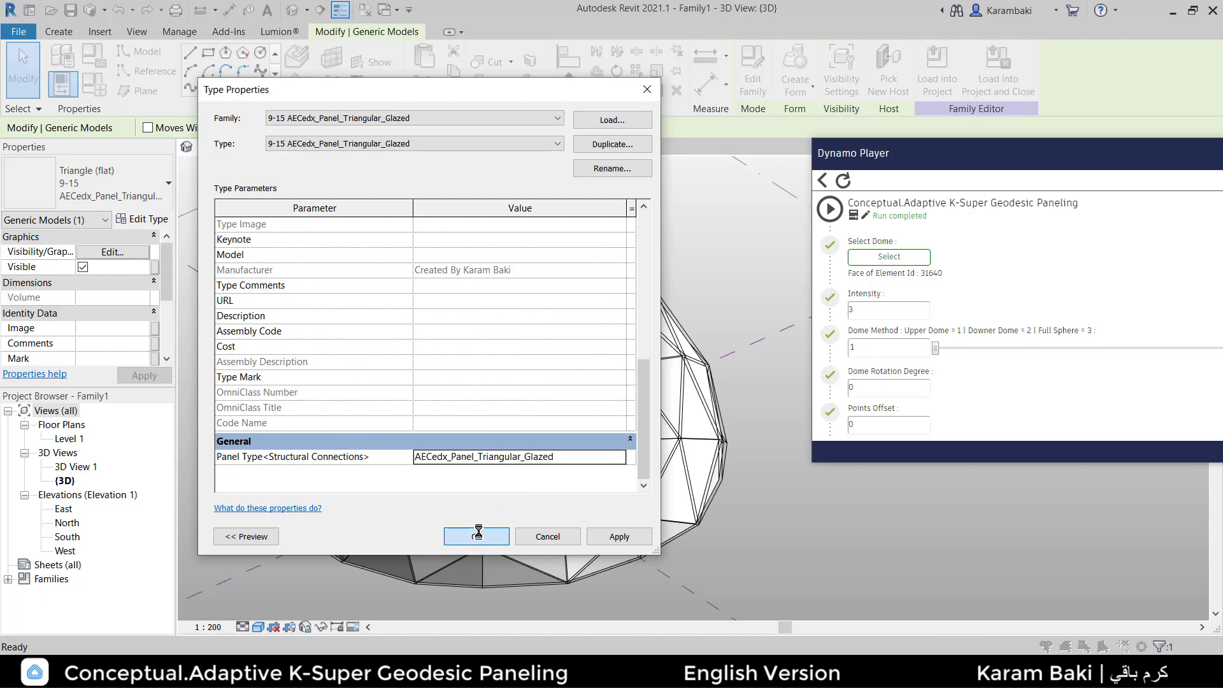
click(737, 562)
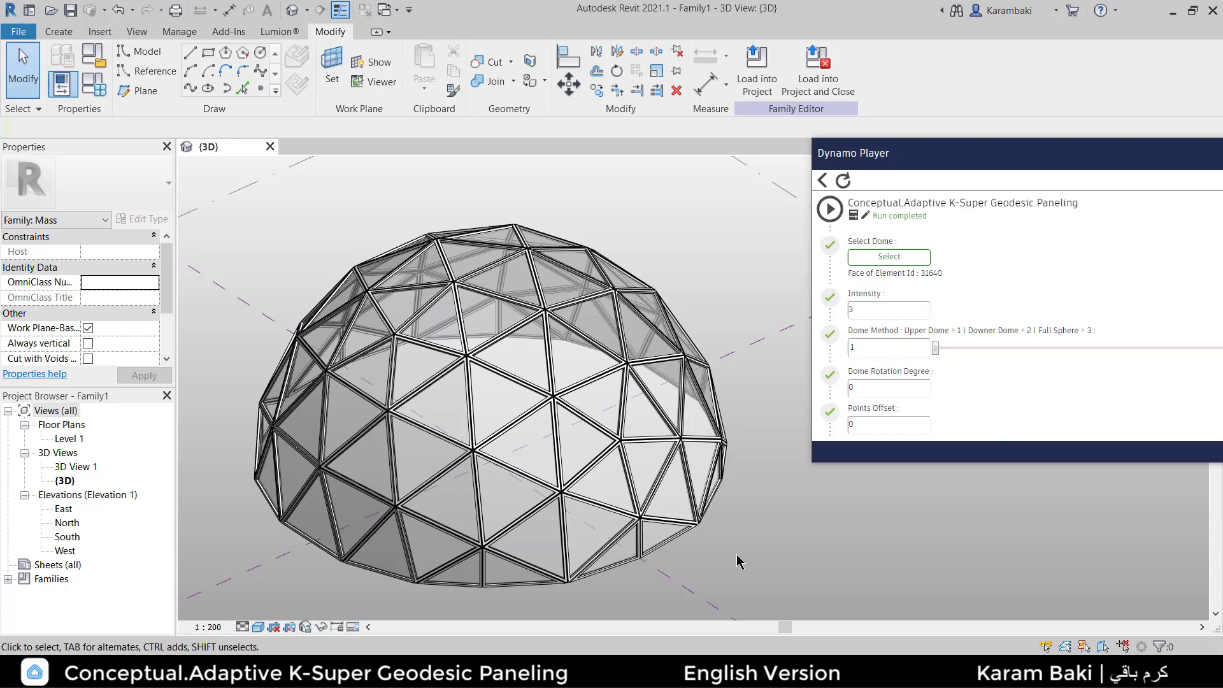
Switch to File Explorer, open 9-15 AECedx_Triangle_Amer_Pattern.rfa from the Desktop and load it into the mass family
shift+middle_drag(738, 562, 709, 507)
scroll(417, 217, down, 2)
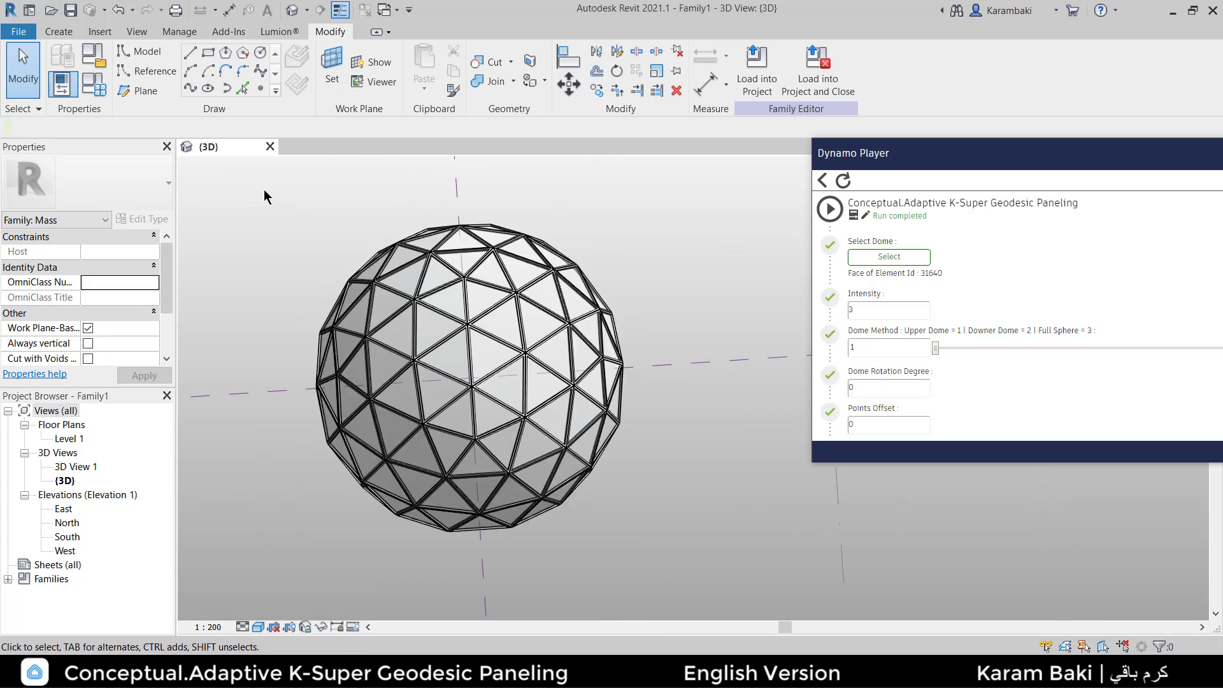
drag(263, 194, 654, 463)
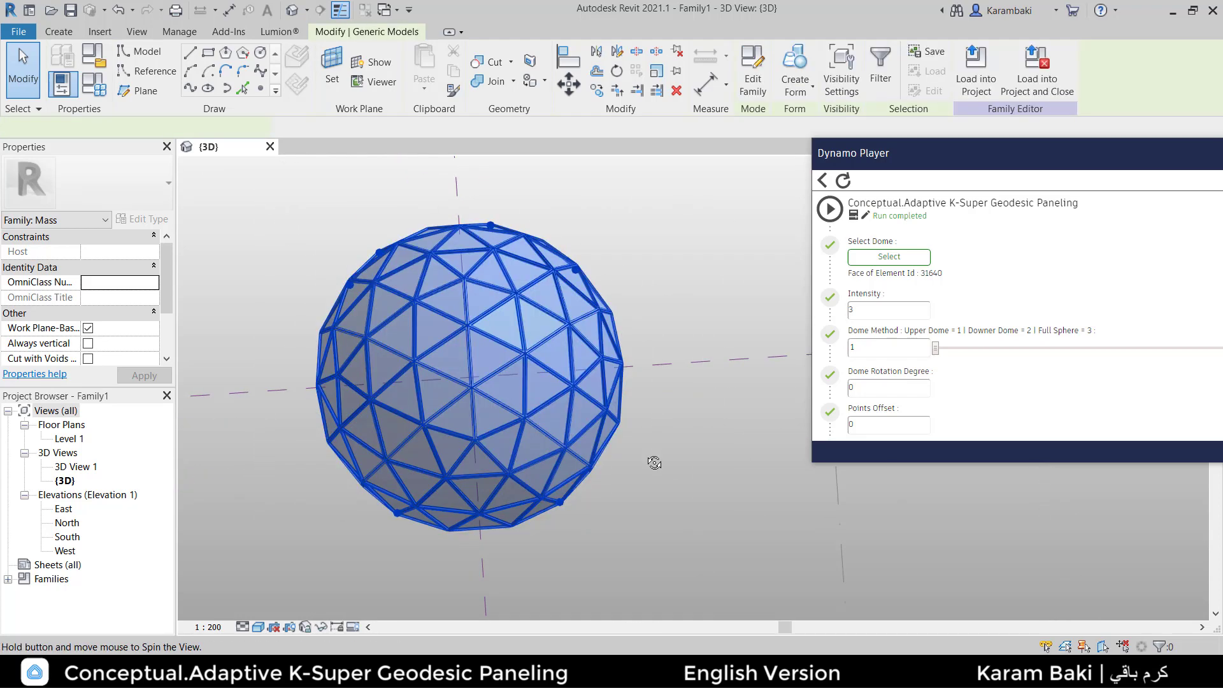
shift+middle_drag(654, 463, 503, 232)
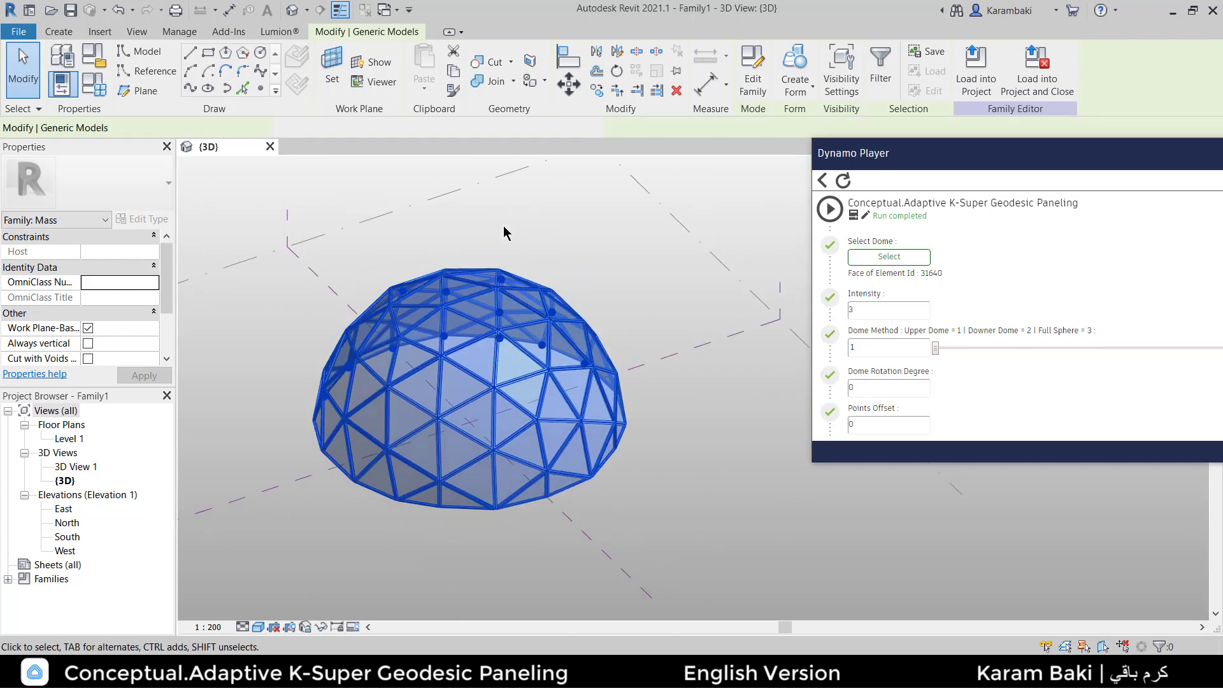
click(503, 233)
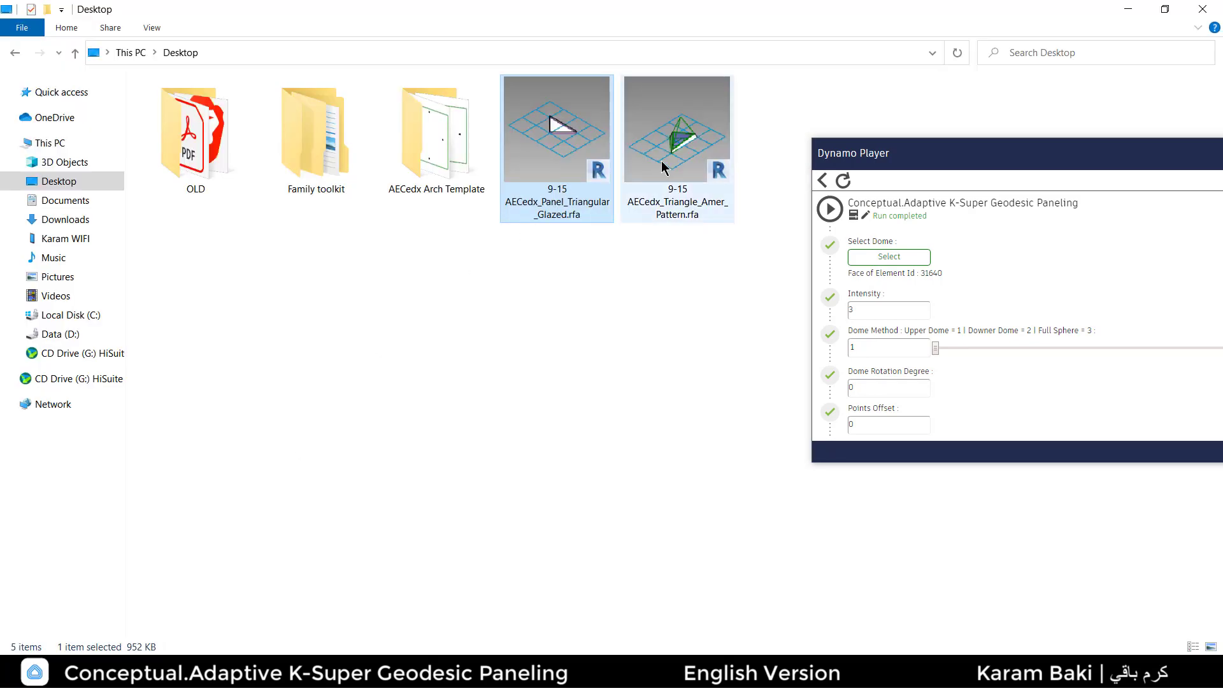
double_click(663, 166)
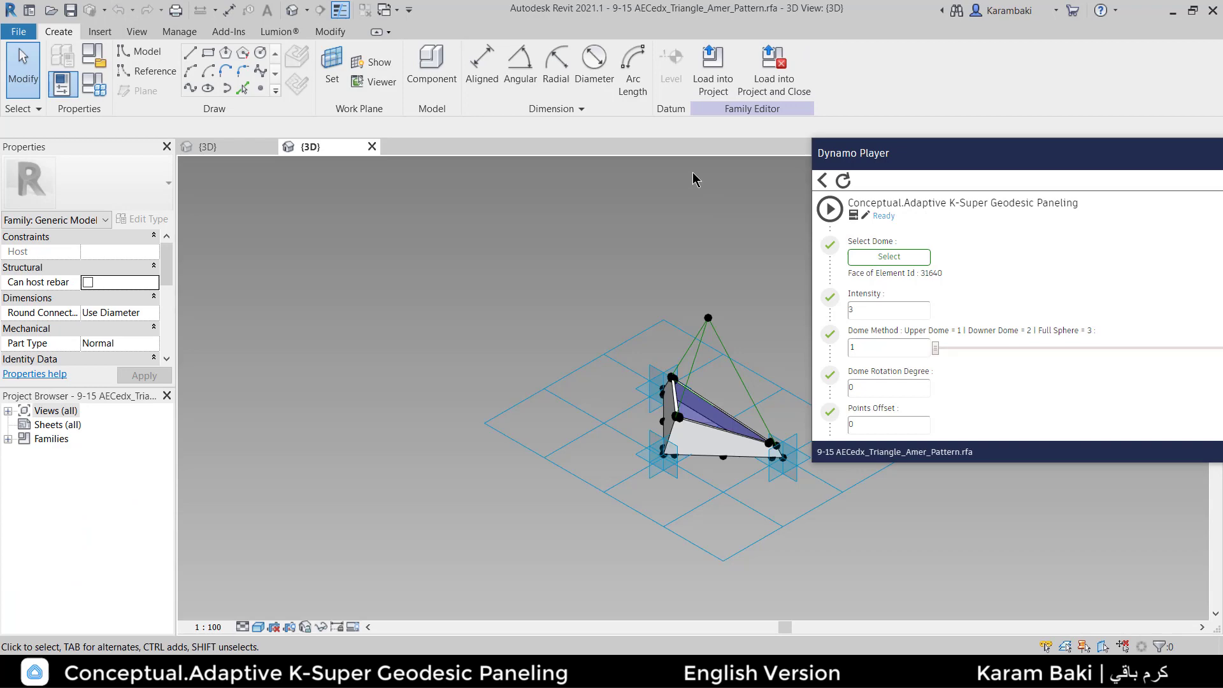
click(713, 70)
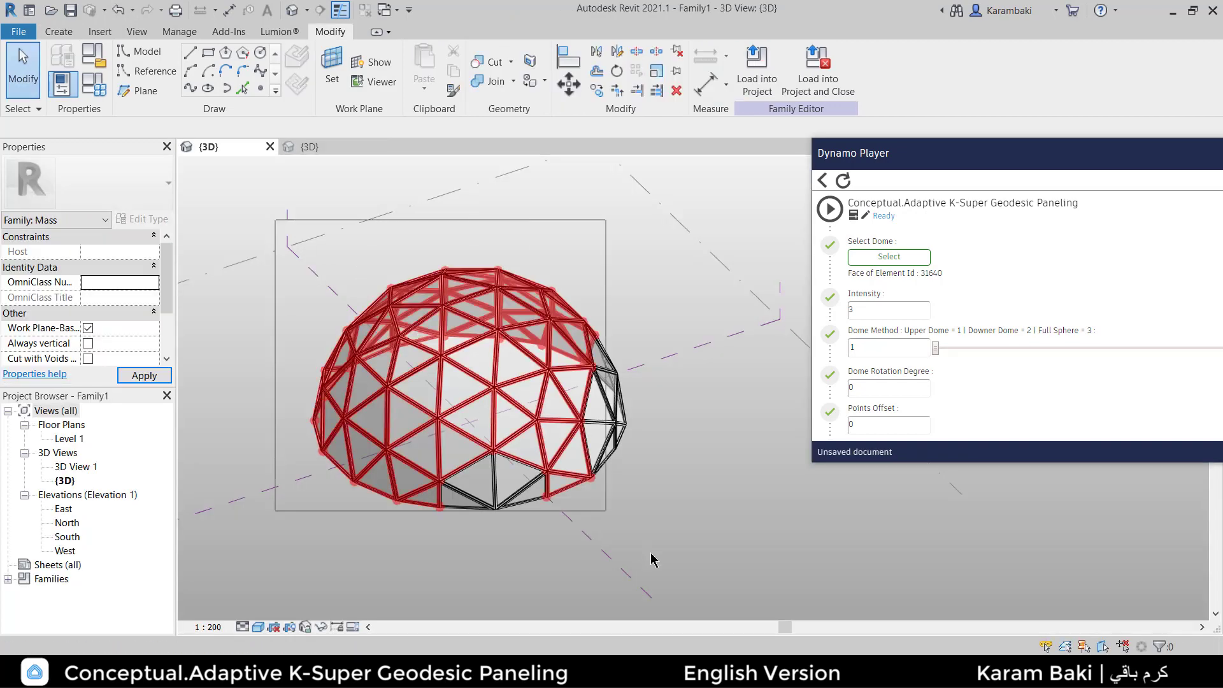
Change all the dome panels to the 9-15 AECedx_Triangle_Amer_Pattern type
drag(650, 553, 713, 587)
click(76, 186)
click(92, 279)
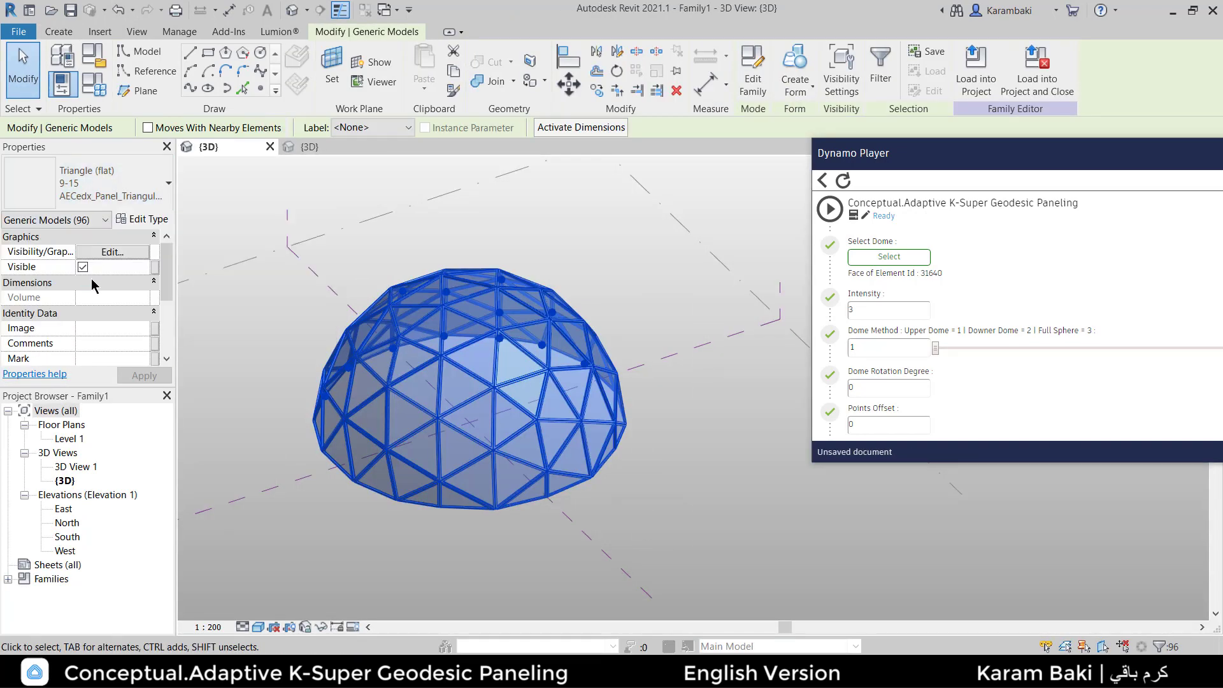
key(Escape)
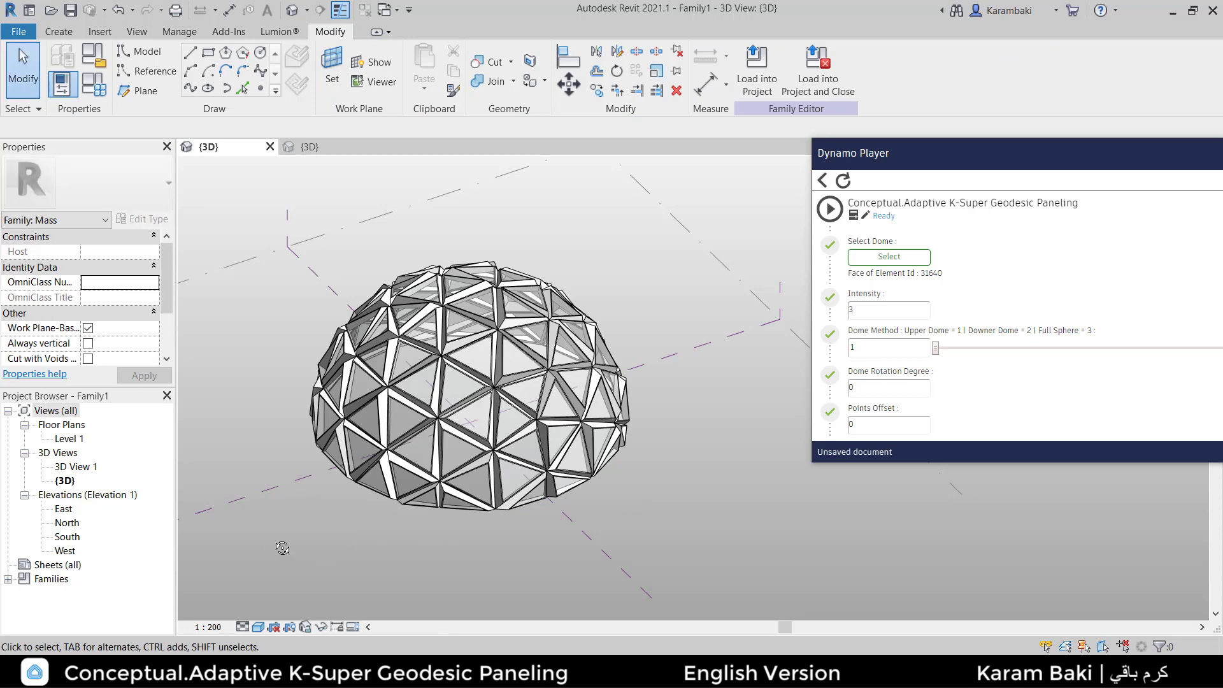
mouse_move(278, 549)
shift+middle_down()
mouse_move(551, 538)
mouse_move(691, 513)
mouse_move(679, 510)
shift+middle_up()
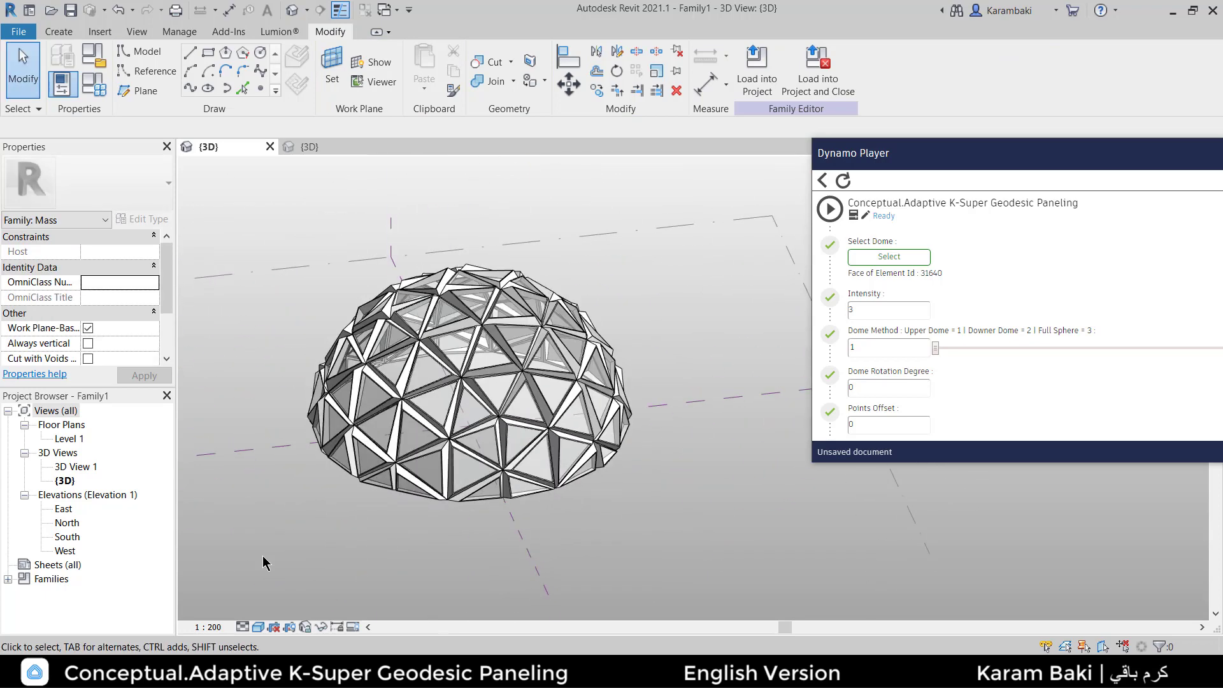
mouse_move(302, 564)
shift+middle_down()
mouse_move(536, 551)
mouse_move(280, 561)
mouse_move(765, 217)
mouse_move(716, 625)
mouse_move(625, 213)
mouse_move(611, 205)
shift+middle_up()
Delete four adjacent panels at the dome's base to make an entrance opening
click(548, 446)
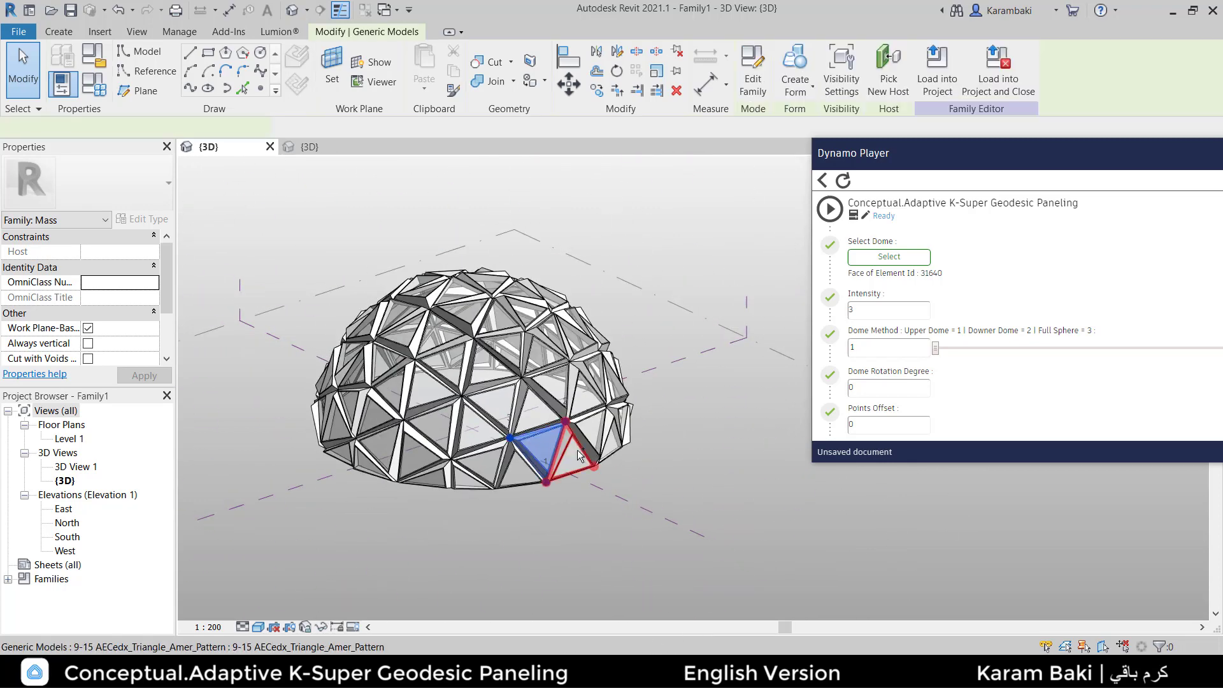
ctrl+click(576, 449)
ctrl+click(591, 434)
ctrl+click(522, 472)
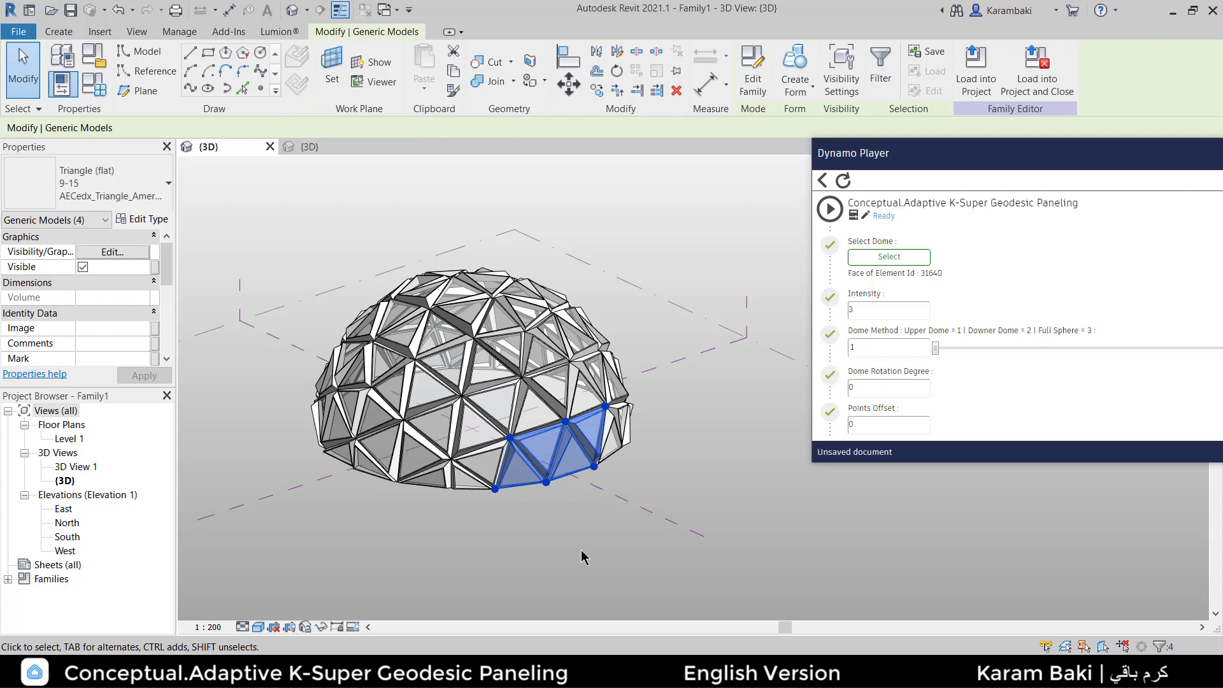
click(583, 558)
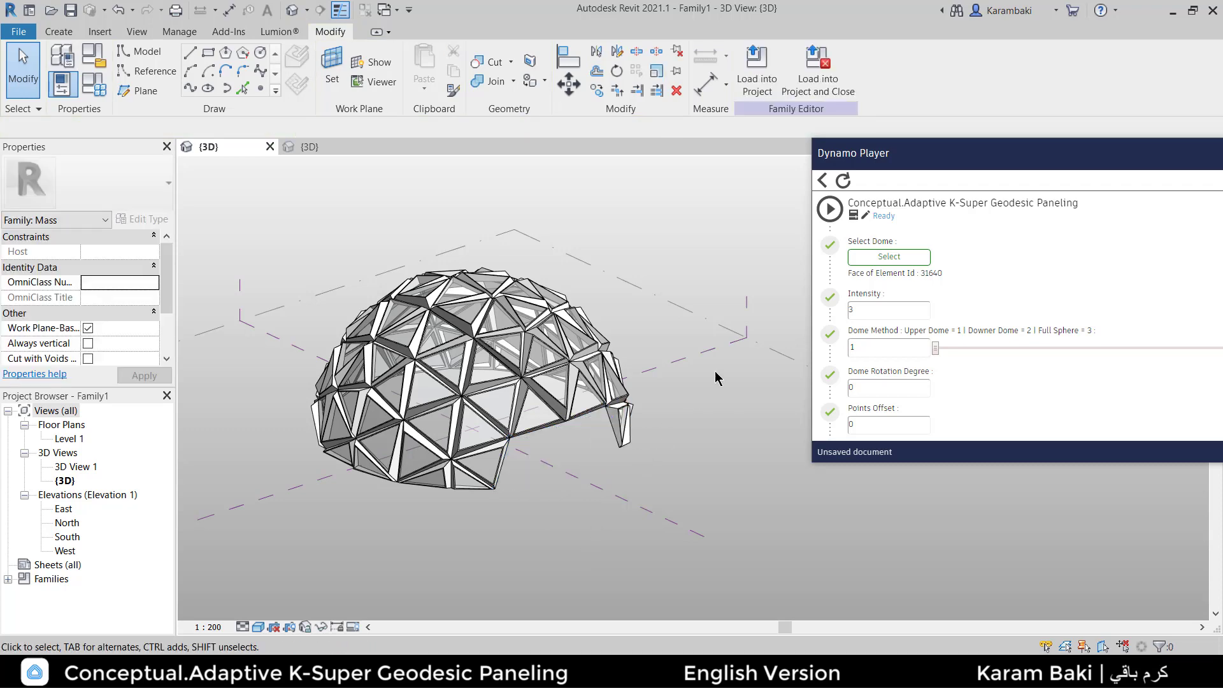
shift+middle_drag(732, 409, 672, 613)
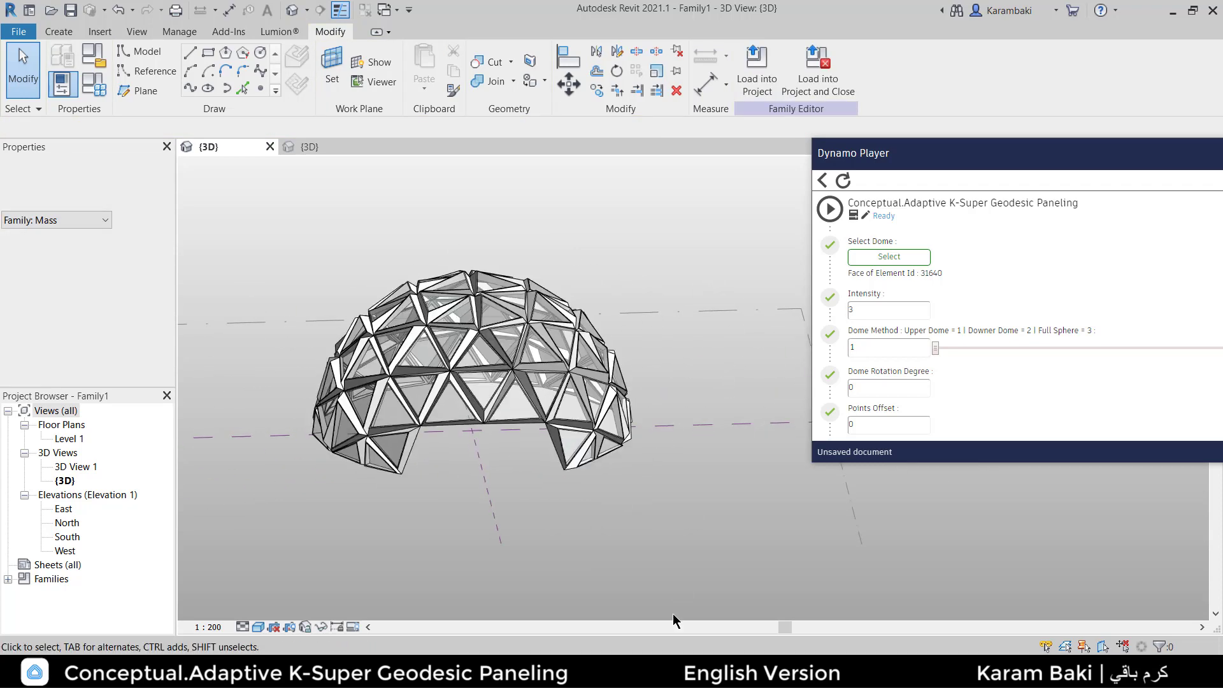
shift+middle_drag(658, 222, 598, 233)
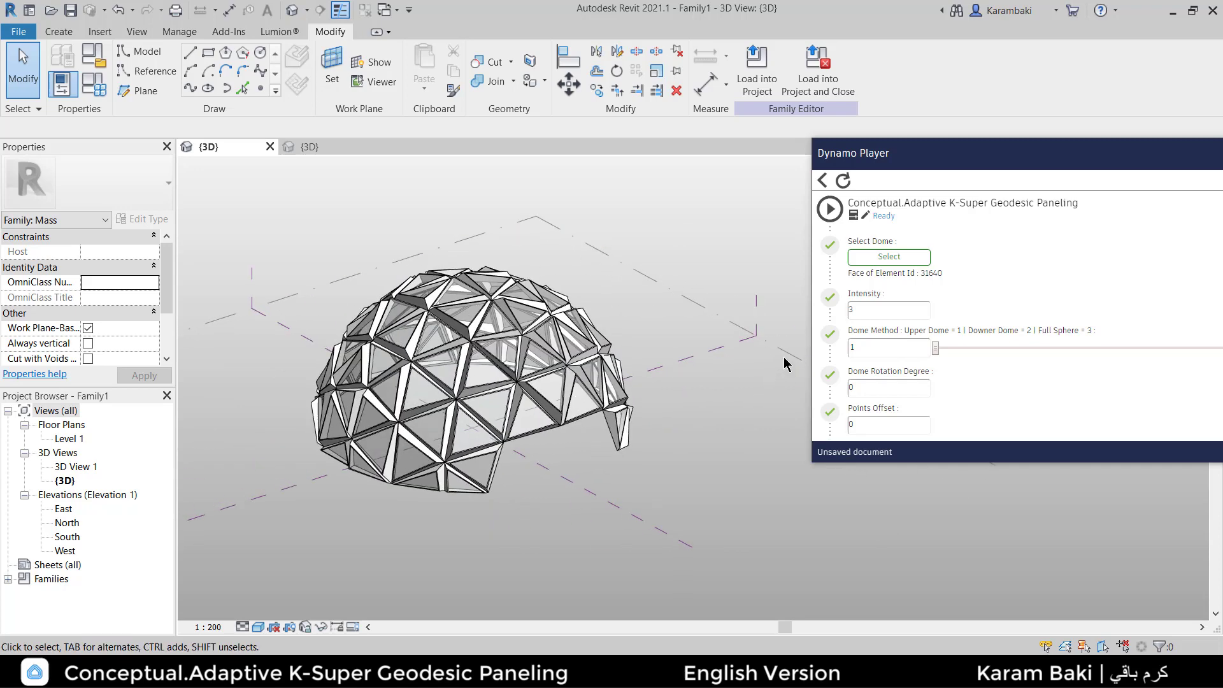
Draw a circle with a radius of about 16 m on Level 1 beside the paneled dome
click(765, 437)
middle_drag(728, 408, 561, 363)
click(260, 53)
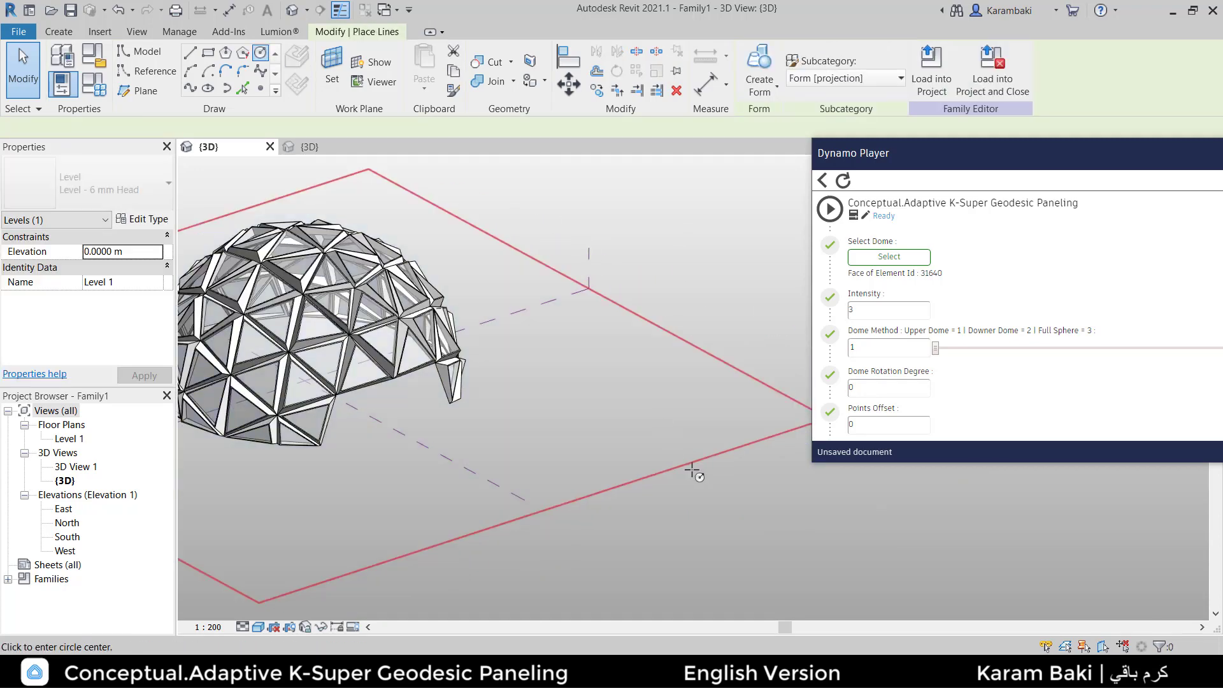
click(692, 470)
click(797, 497)
key(Escape)
key(Escape)
Create a sphere form from the new circle
click(792, 499)
middle_drag(792, 498, 697, 446)
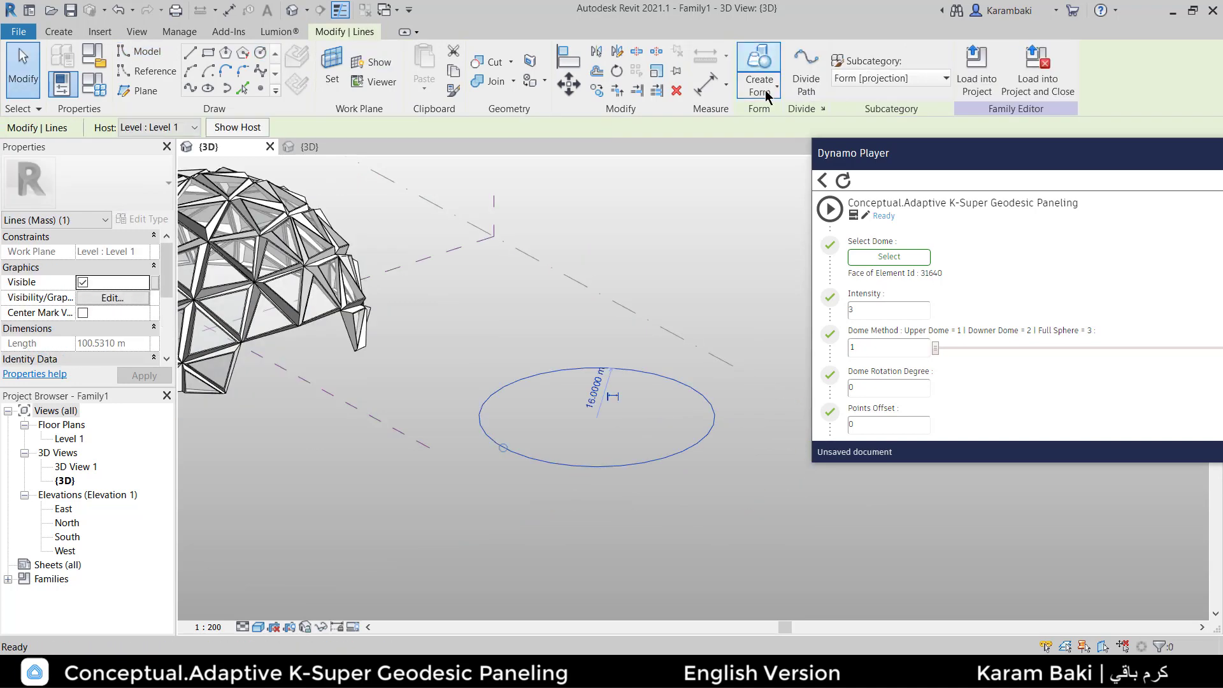
click(527, 617)
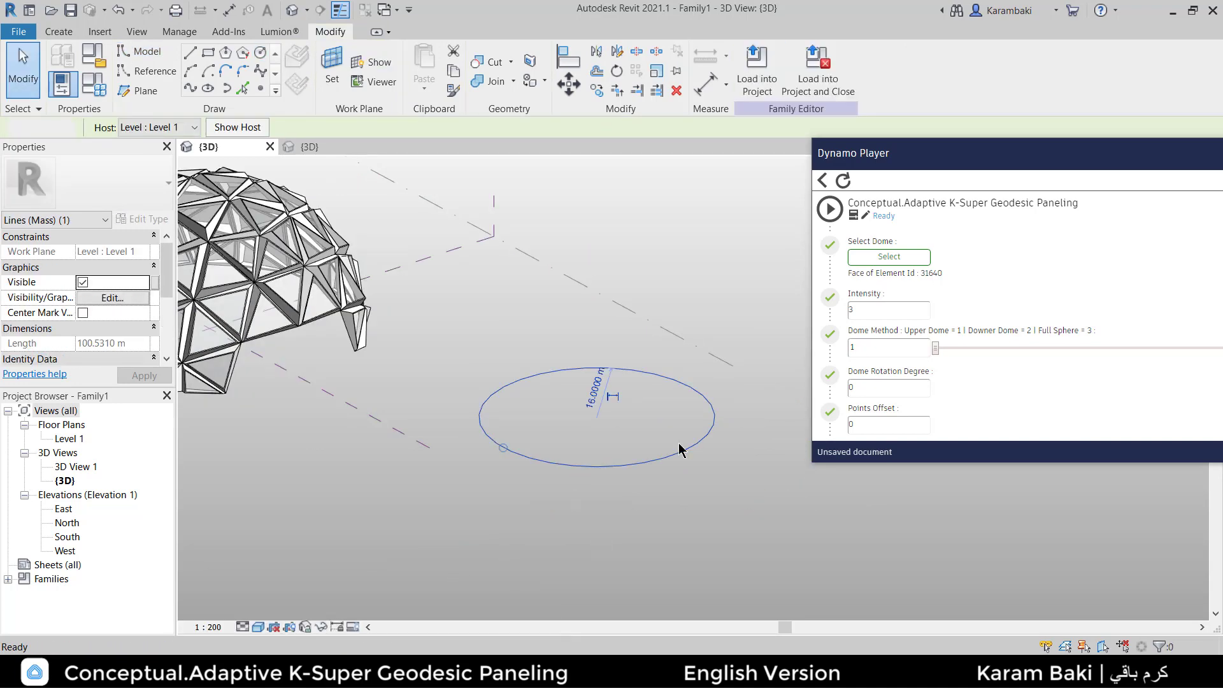
Run the paneling script on the new sphere's face with Y Scale 1.5 and 9-15 AECedx_Triangle_Amer_Pattern as the adaptive family
click(857, 258)
click(598, 348)
scroll(956, 331, down, 5)
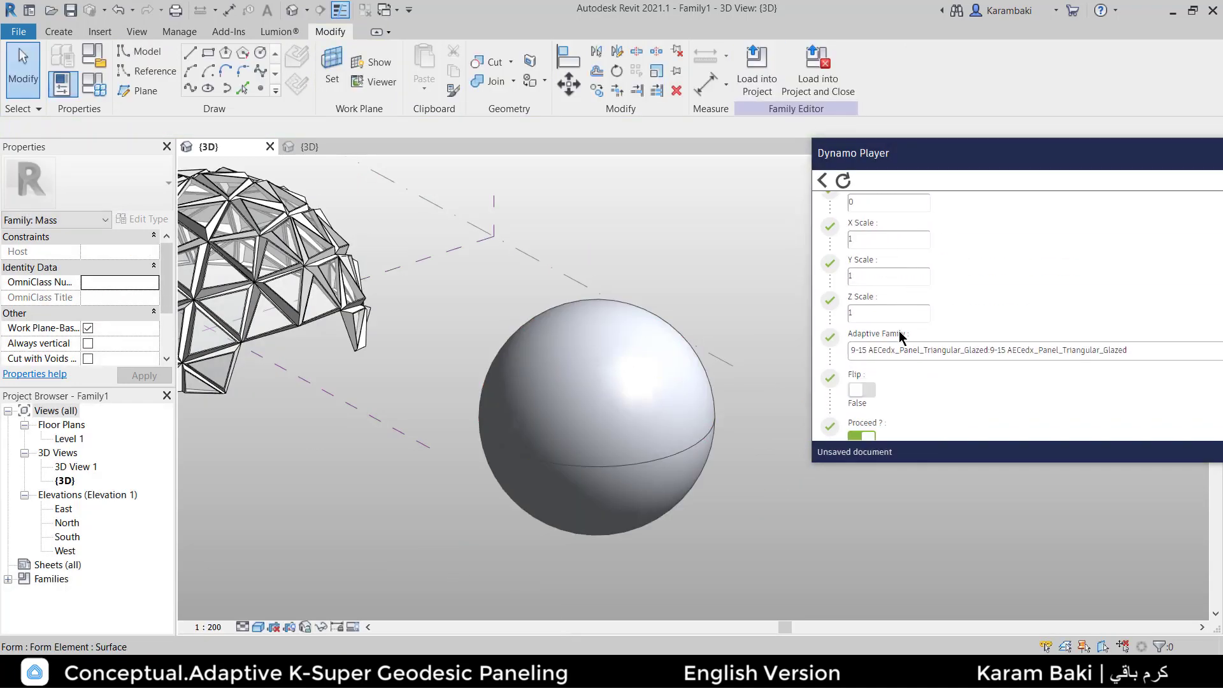
click(843, 180)
scroll(901, 344, down, 5)
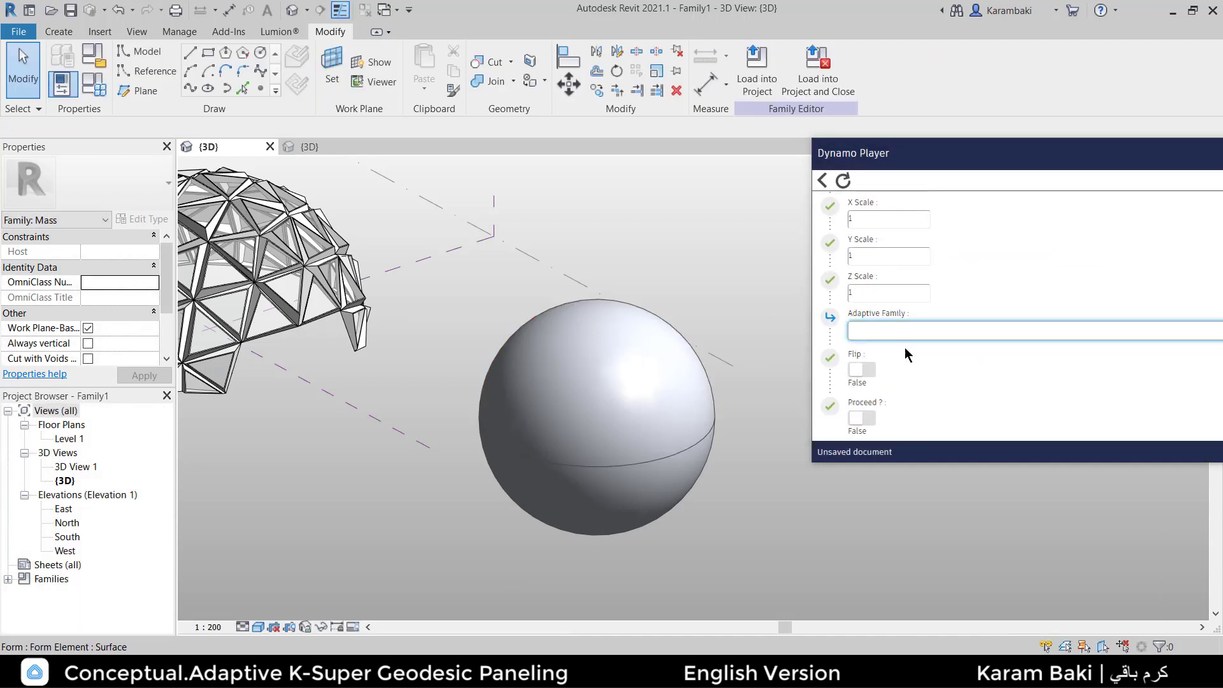
click(900, 331)
click(897, 357)
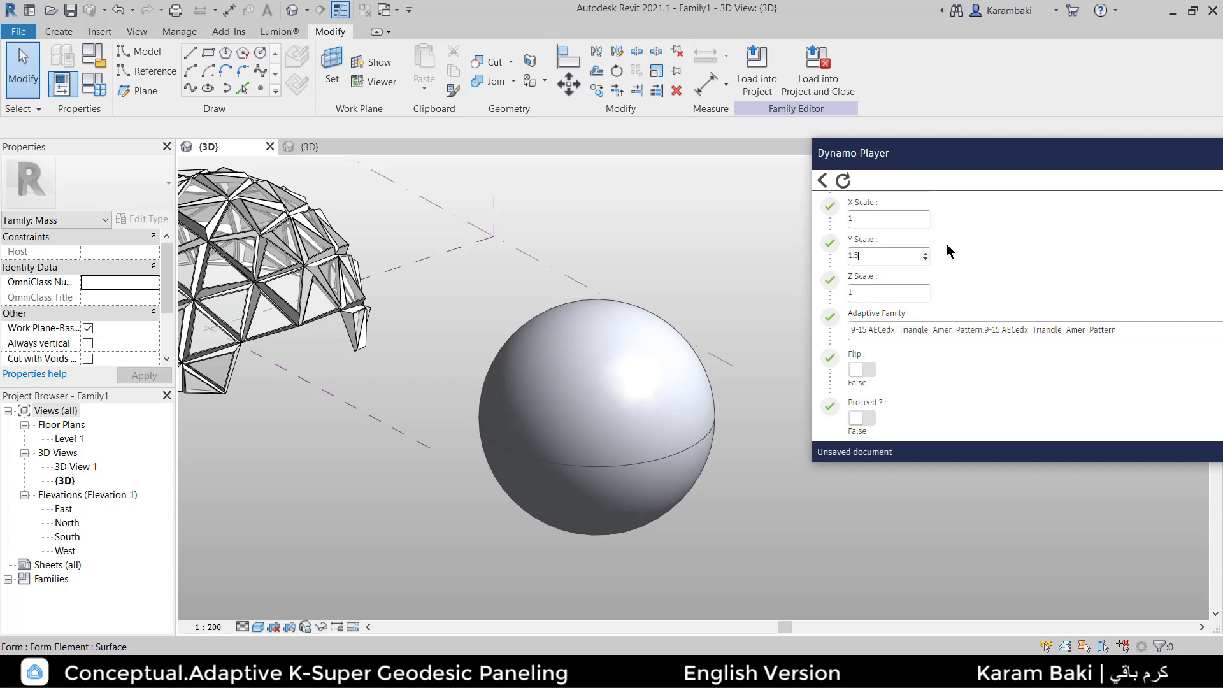
scroll(875, 414, up, 5)
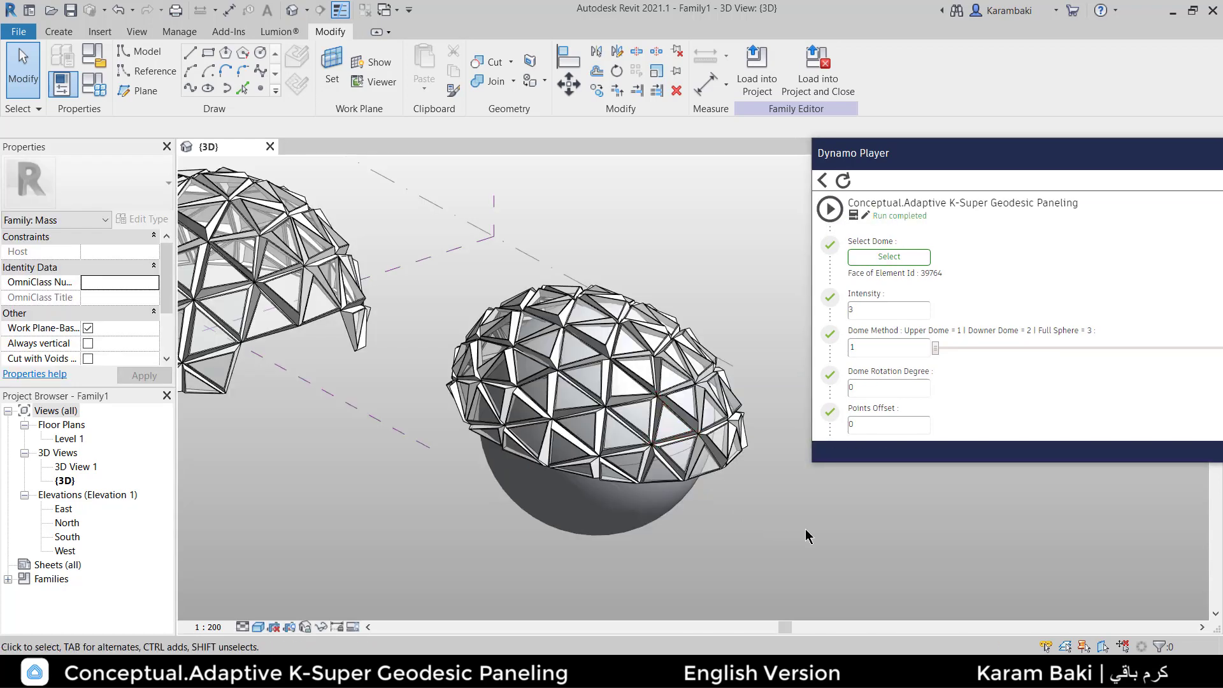
Delete the second sphere form from inside its stretched panel dome
shift+middle_drag(807, 536, 694, 496)
click(780, 492)
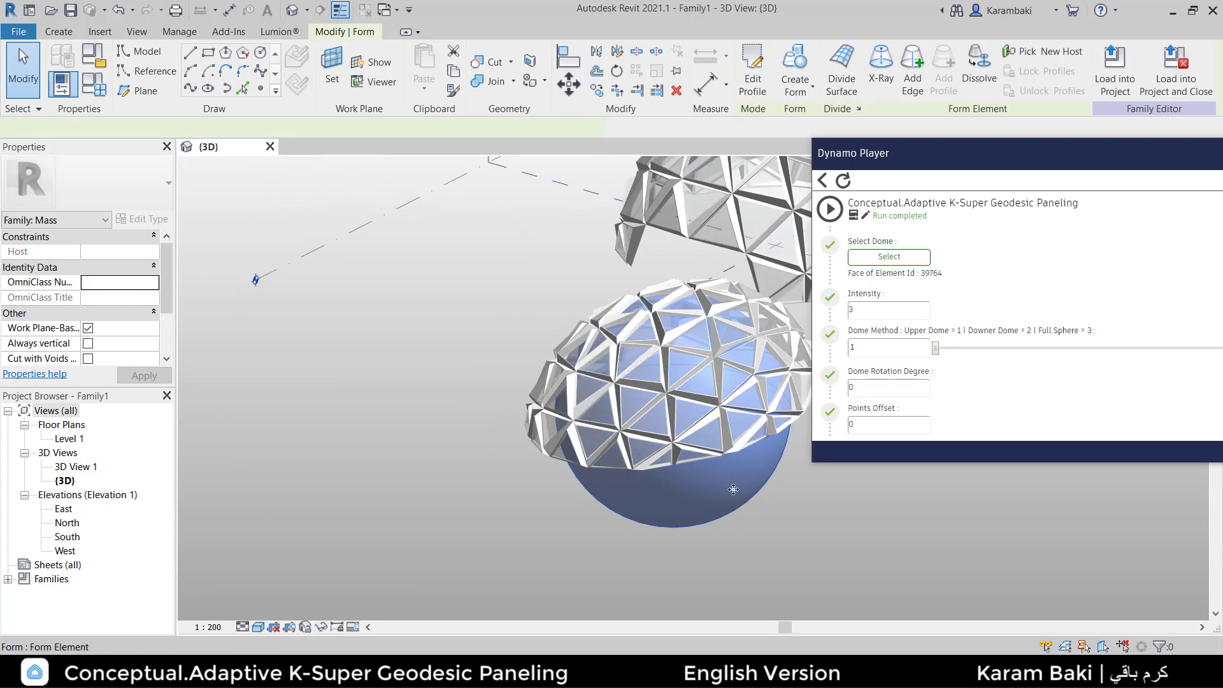
shift+middle_drag(780, 492, 662, 499)
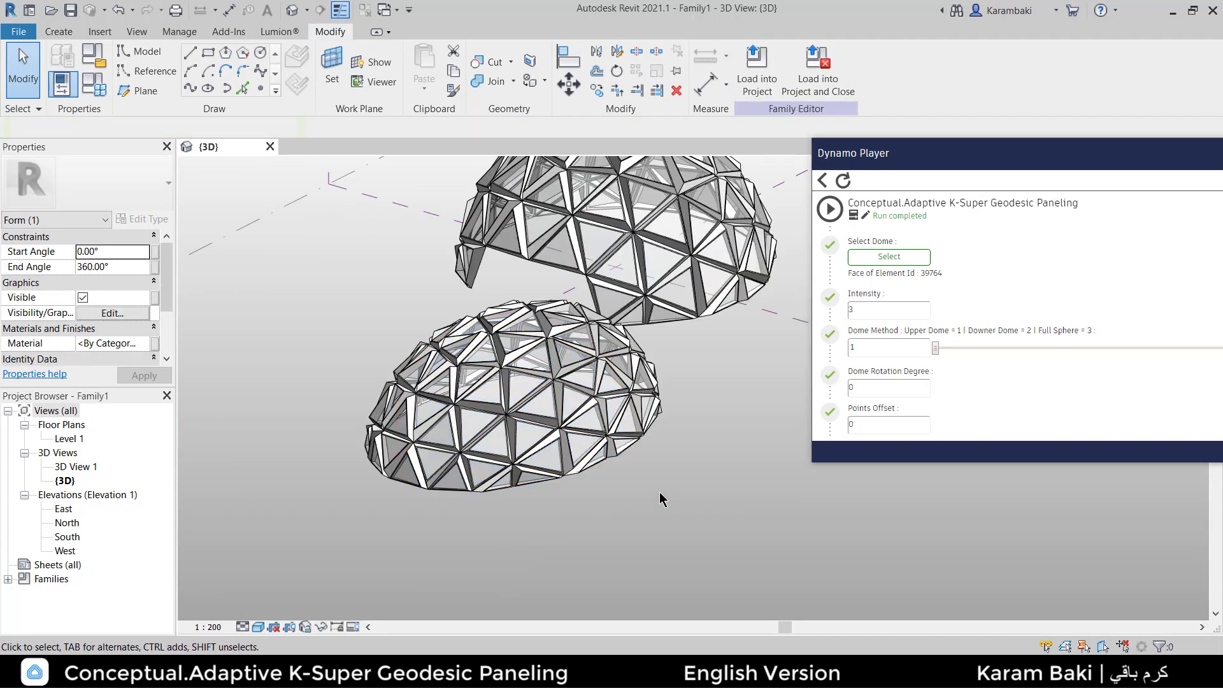
click(661, 499)
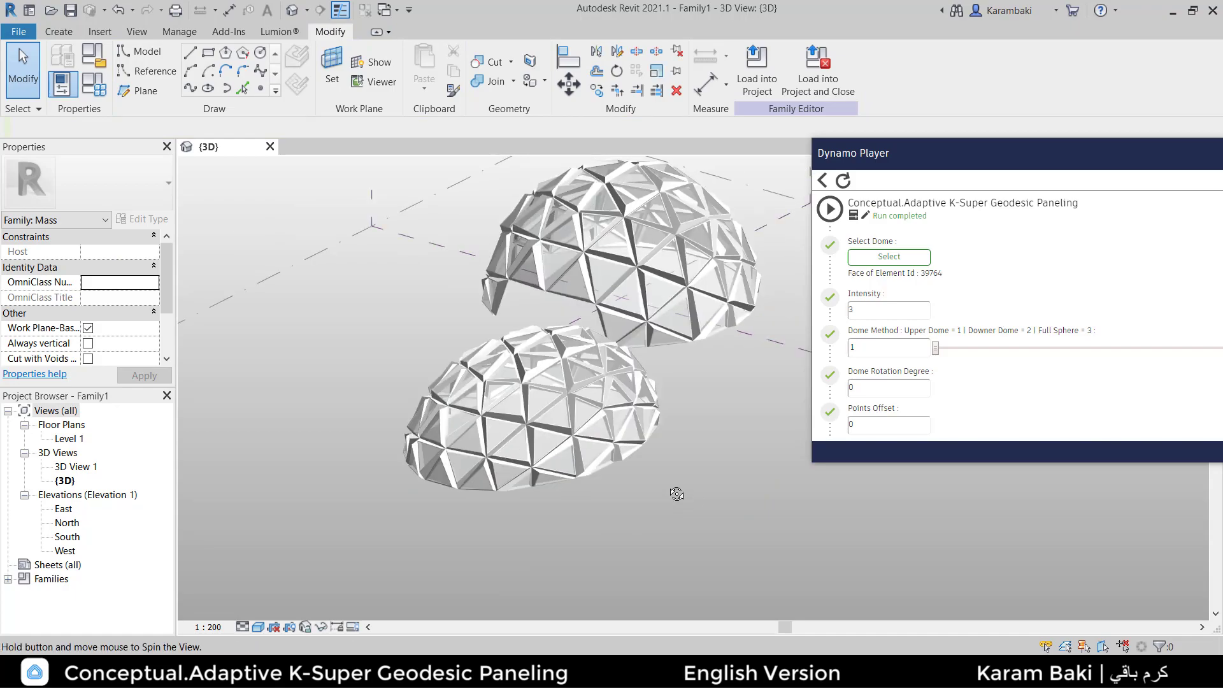